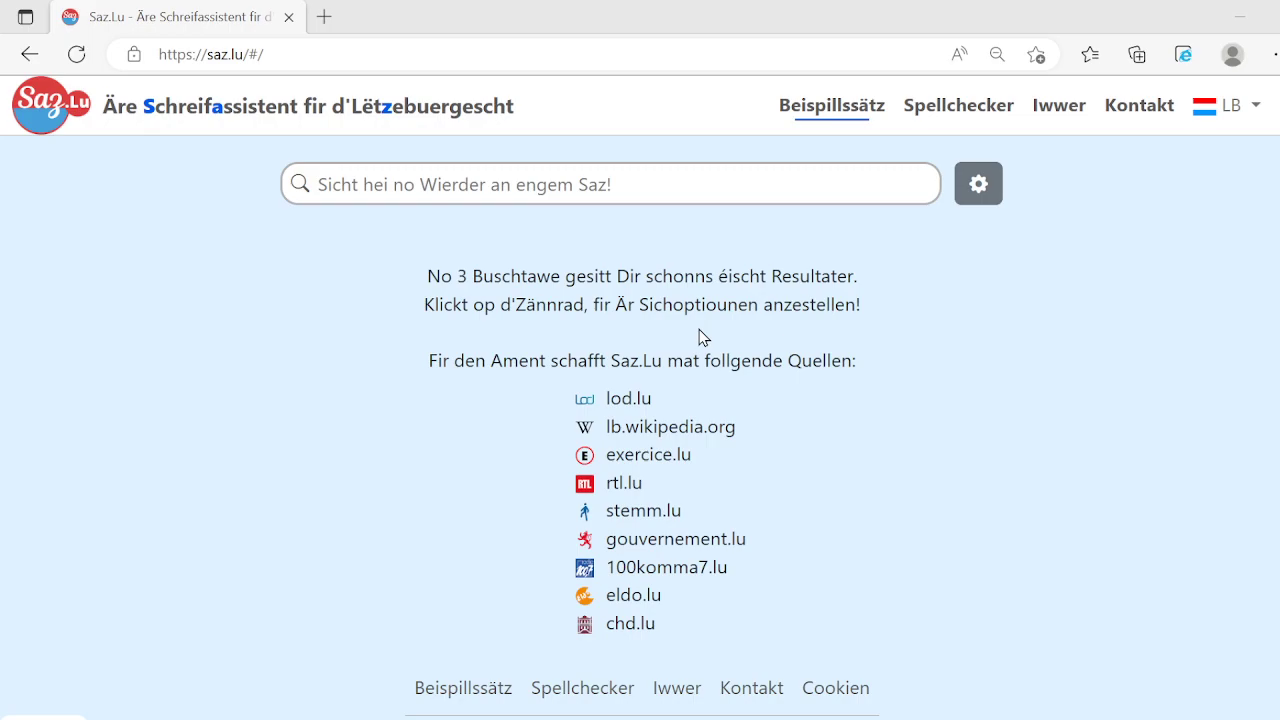
- Switch the site's language to German (DE) and enlarge the page by one zoom level
{"action": "key", "text": "ctrl+plus"}
{"action": "key", "text": "ctrl+minus"}
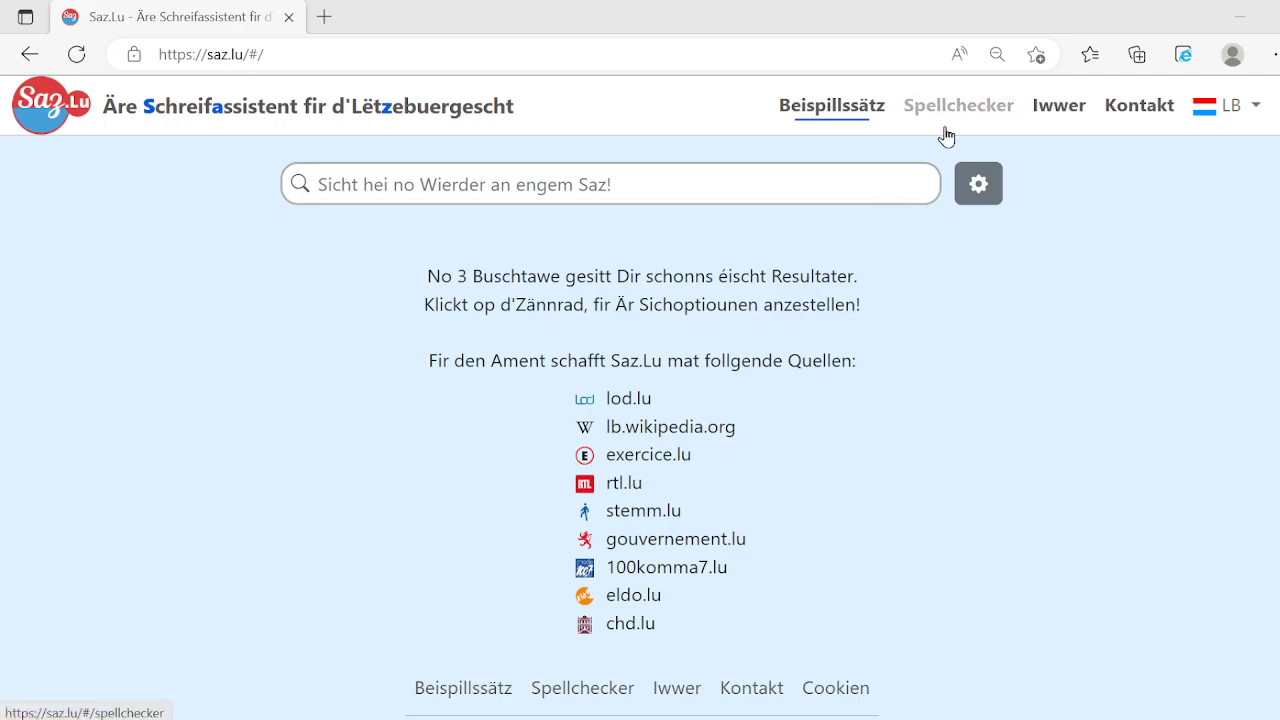
{"action": "left_click", "coordinate": [1258, 122]}
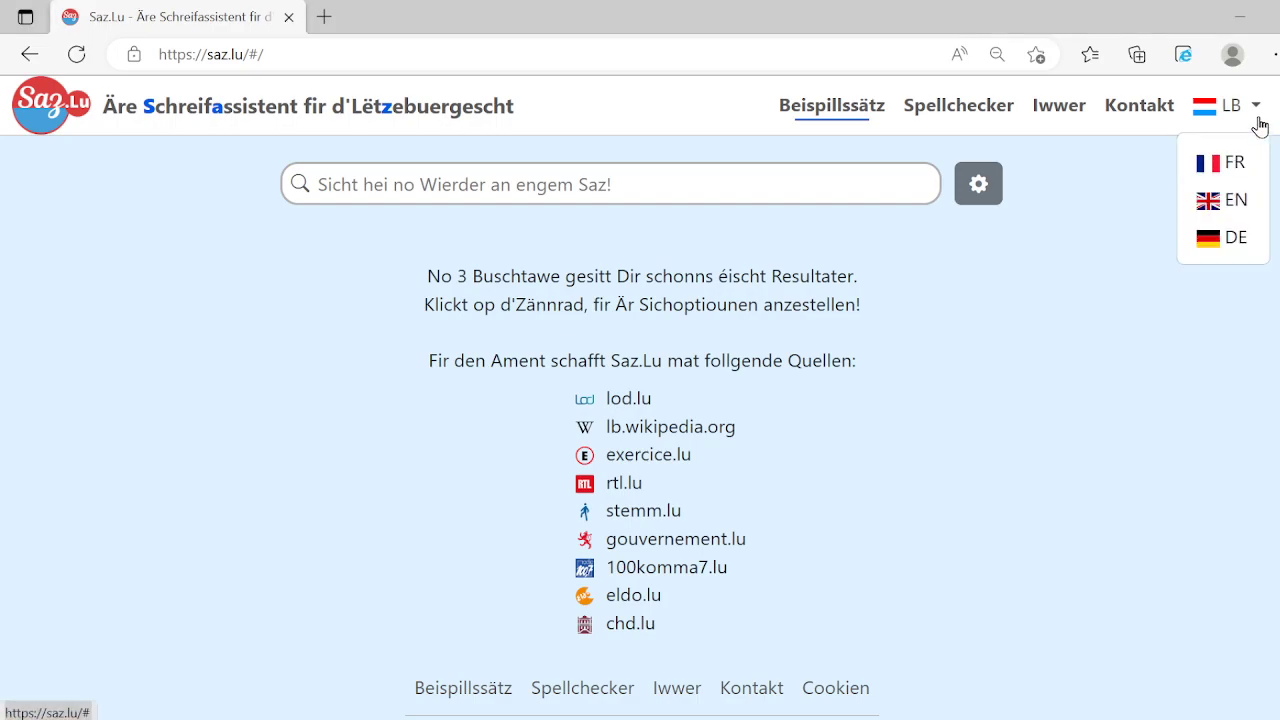
{"action": "left_click", "coordinate": [1236, 236]}
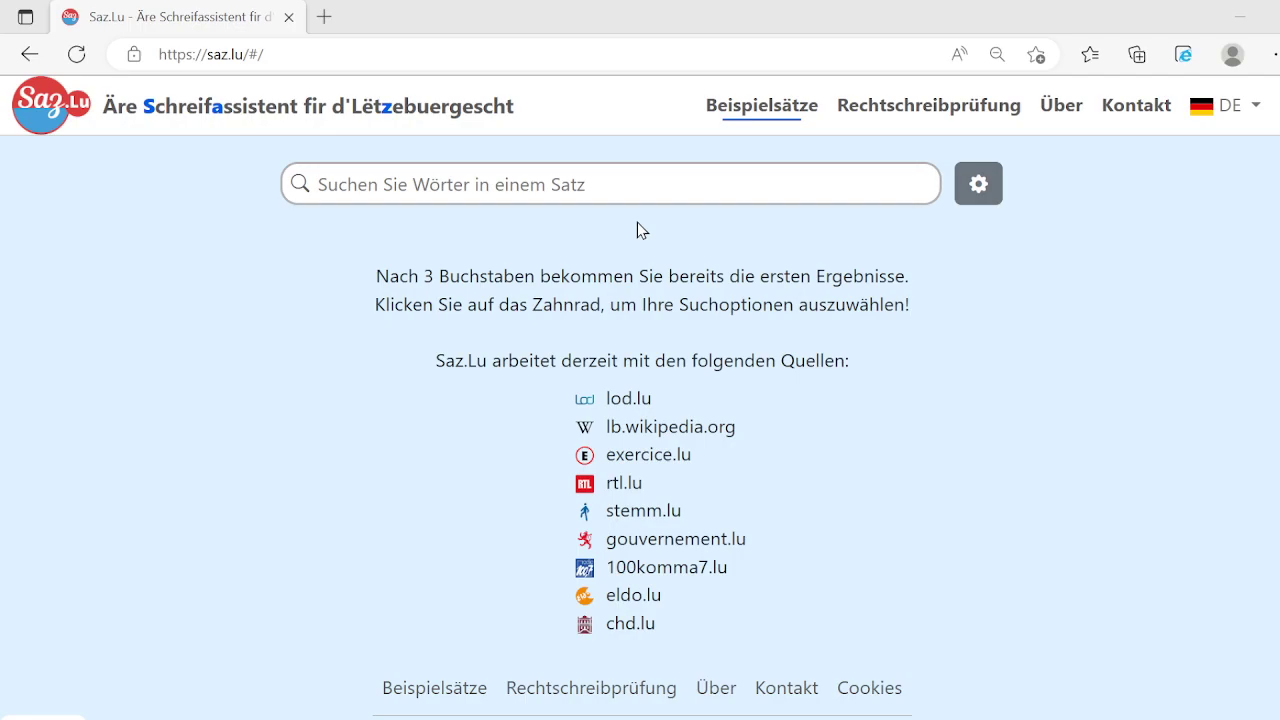
{"action": "key", "text": "ctrl+plus"}
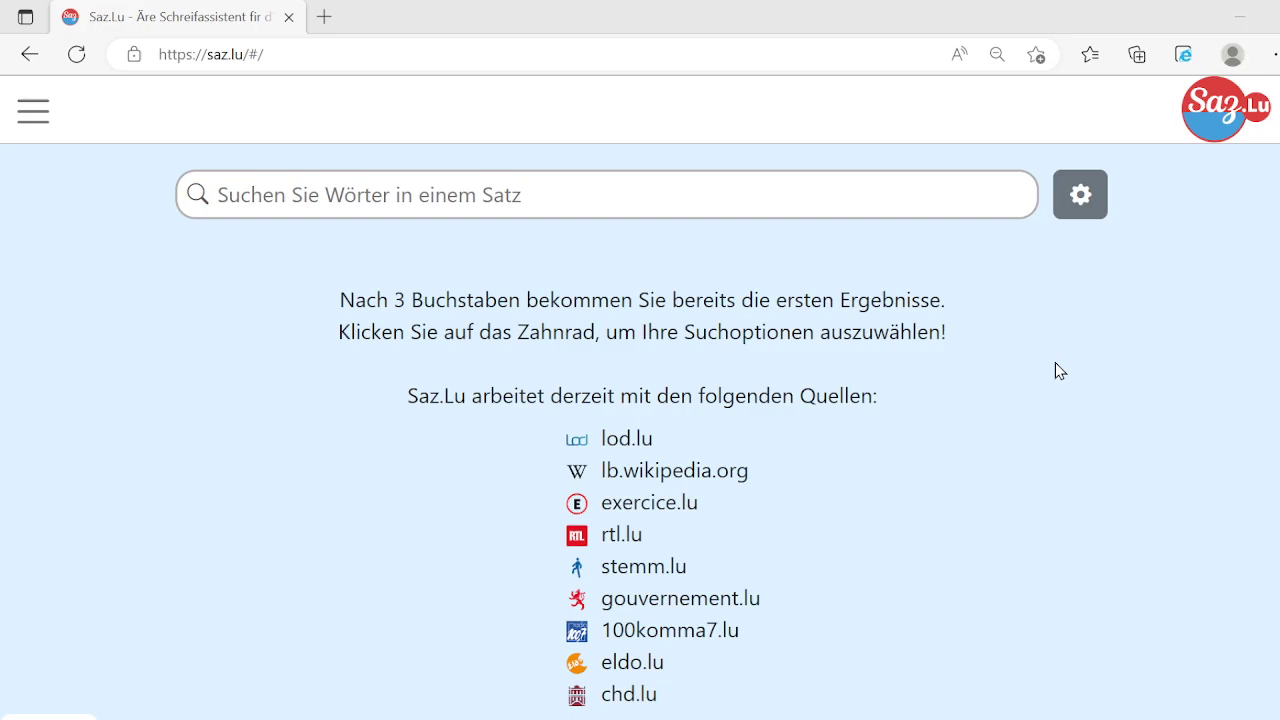
- Show the search options below the search field and review the sources listed on the page
{"action": "scroll", "coordinate": [1055, 363], "scroll_direction": "down", "scroll_amount": 2}
{"action": "scroll", "coordinate": [1055, 363], "scroll_direction": "up", "scroll_amount": 2}
{"action": "left_click", "coordinate": [1079, 214]}
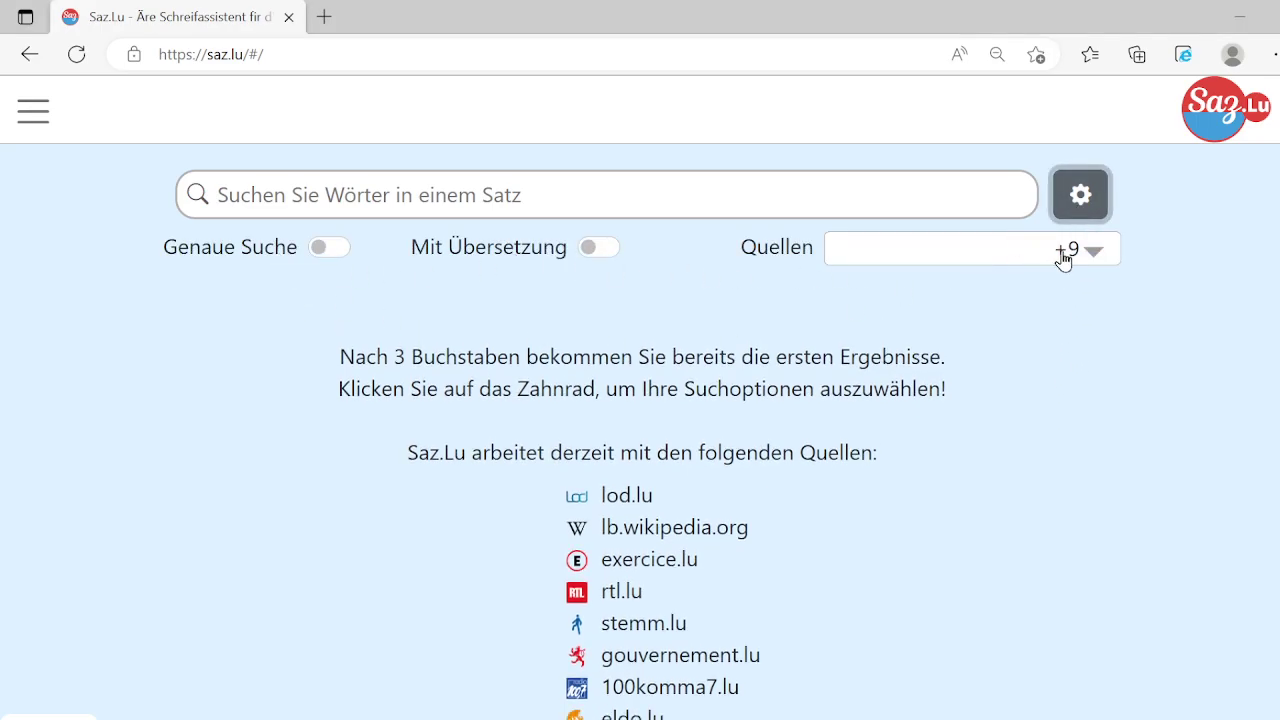
{"action": "scroll", "coordinate": [1006, 354], "scroll_direction": "down", "scroll_amount": 2}
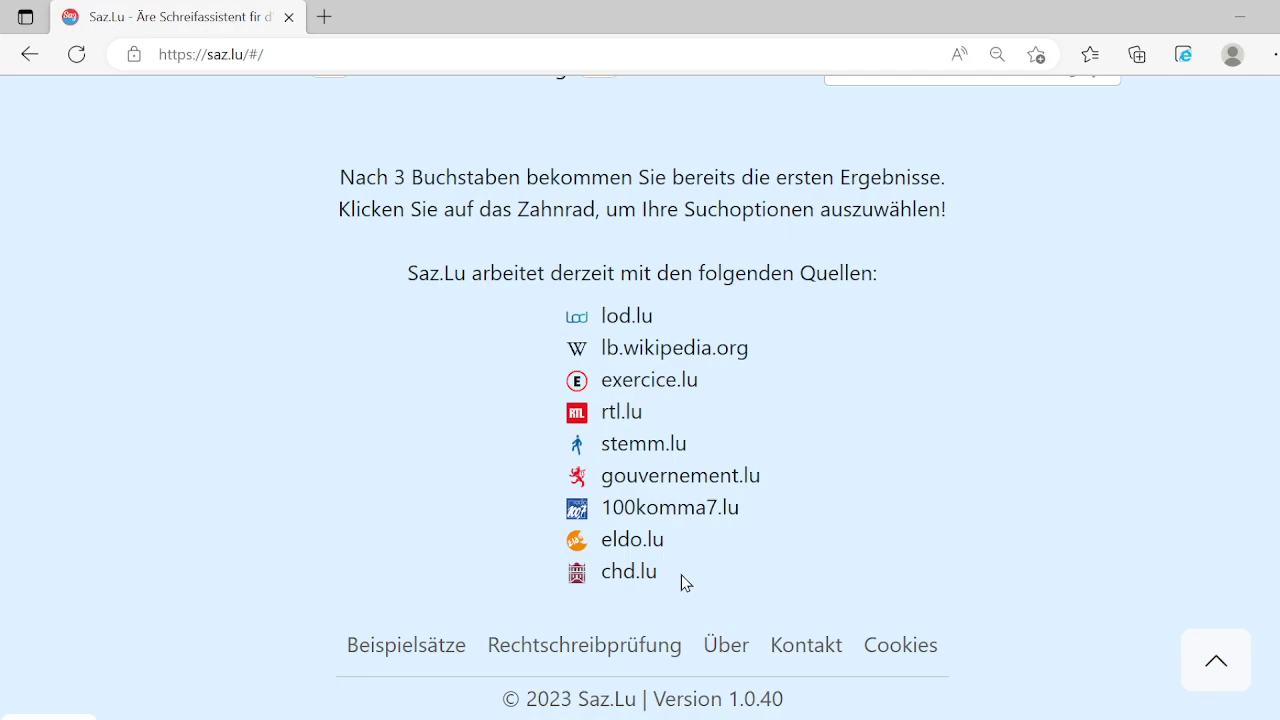
{"action": "scroll", "coordinate": [1222, 410], "scroll_direction": "up", "scroll_amount": 3}
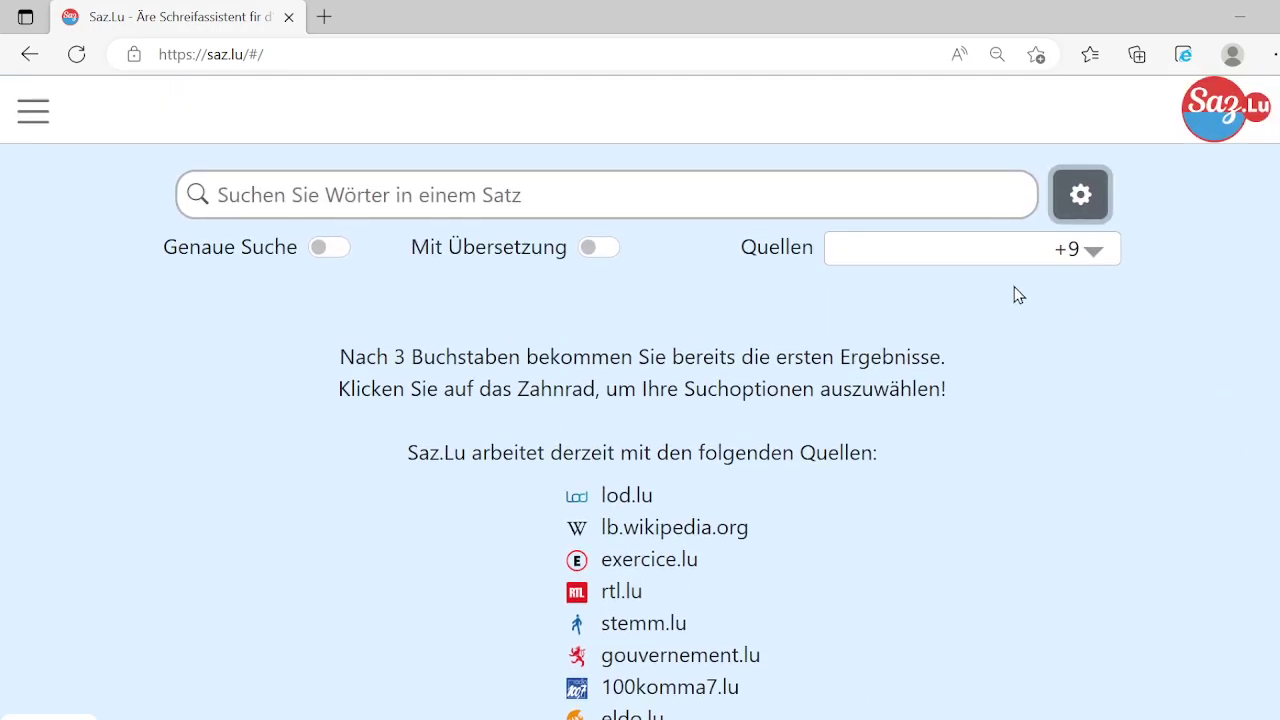
- Search the example sentences for "moien", load more results and look through them
{"action": "left_click", "coordinate": [610, 197]}
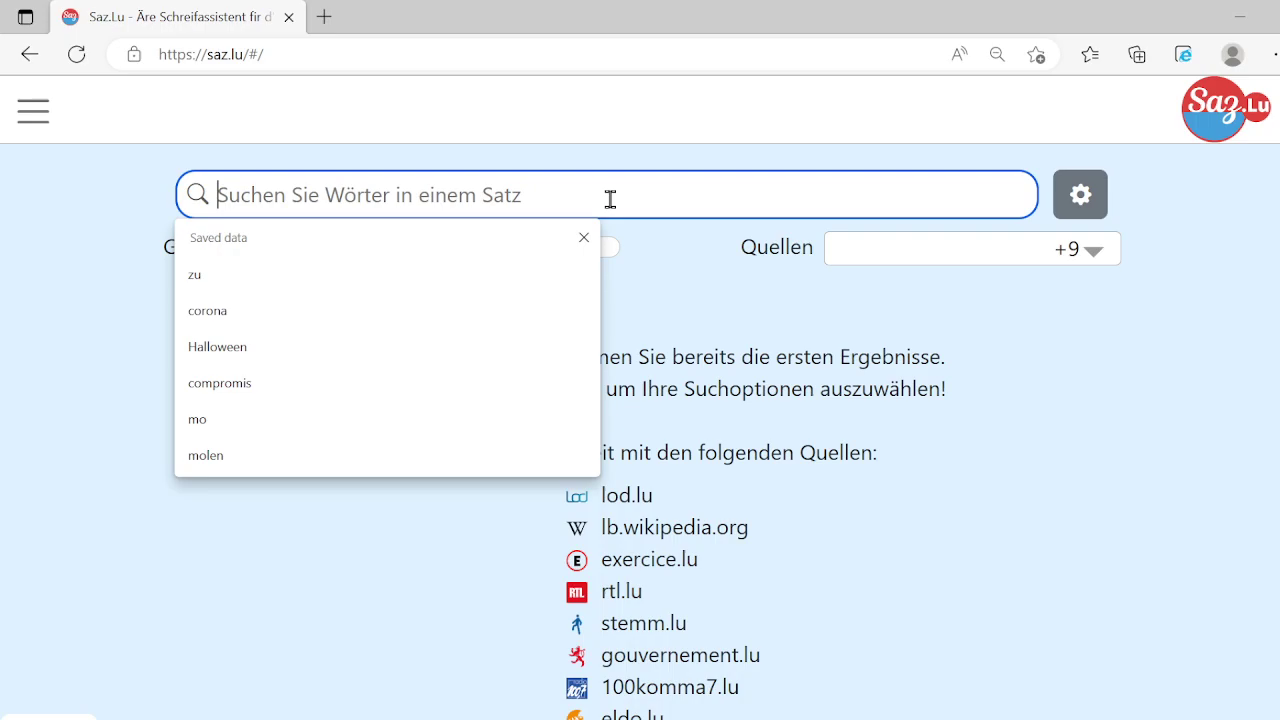
{"action": "type", "text": "moien"}
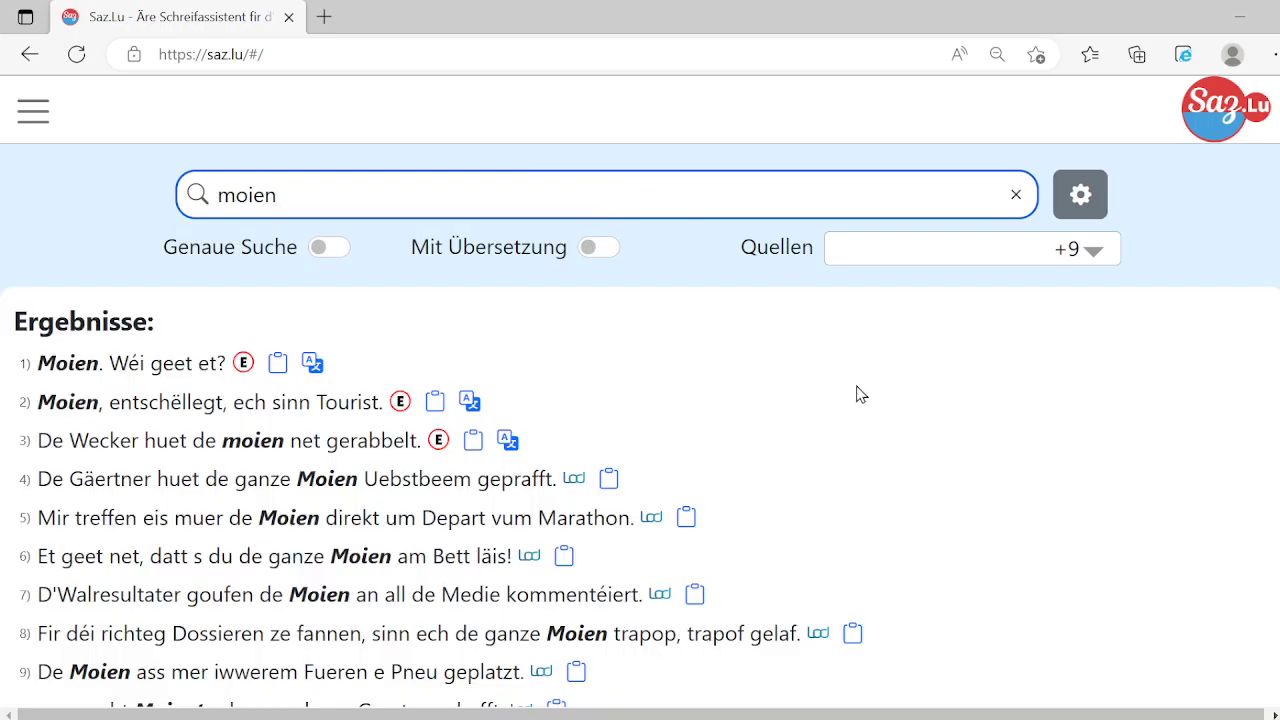
{"action": "scroll", "coordinate": [843, 338], "scroll_direction": "down", "scroll_amount": 1}
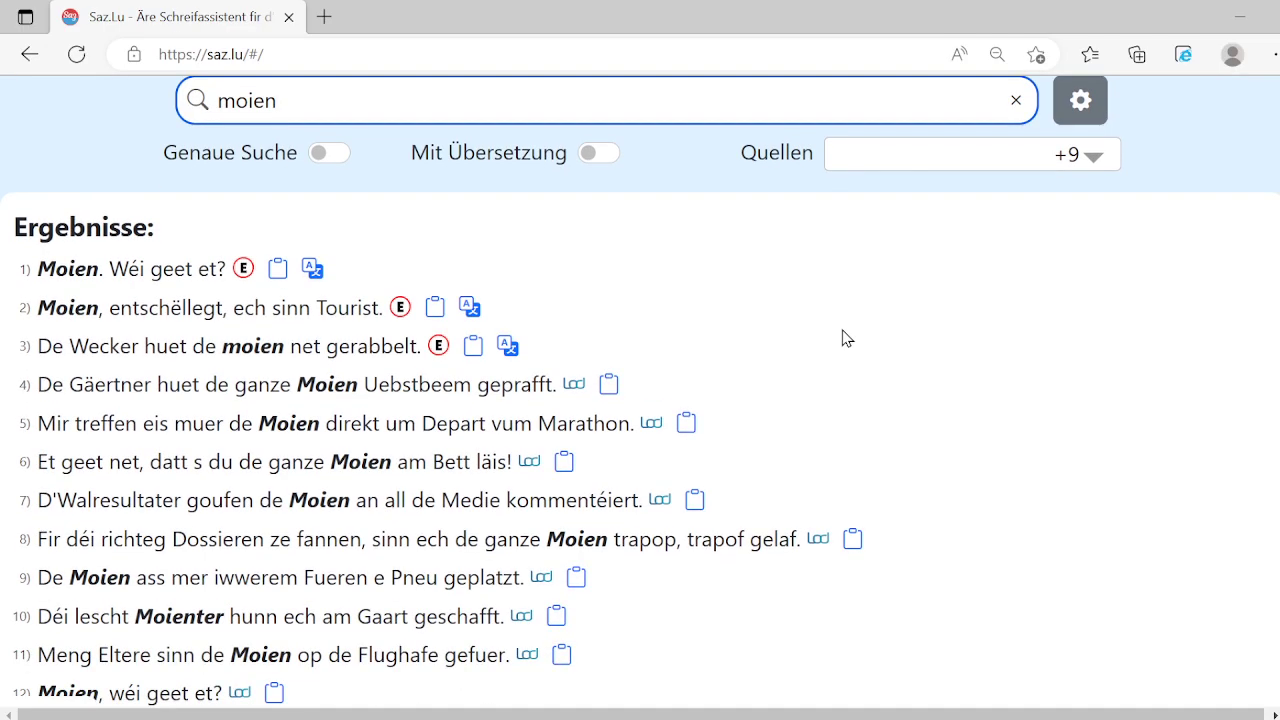
{"action": "scroll", "coordinate": [843, 338], "scroll_direction": "down", "scroll_amount": 2}
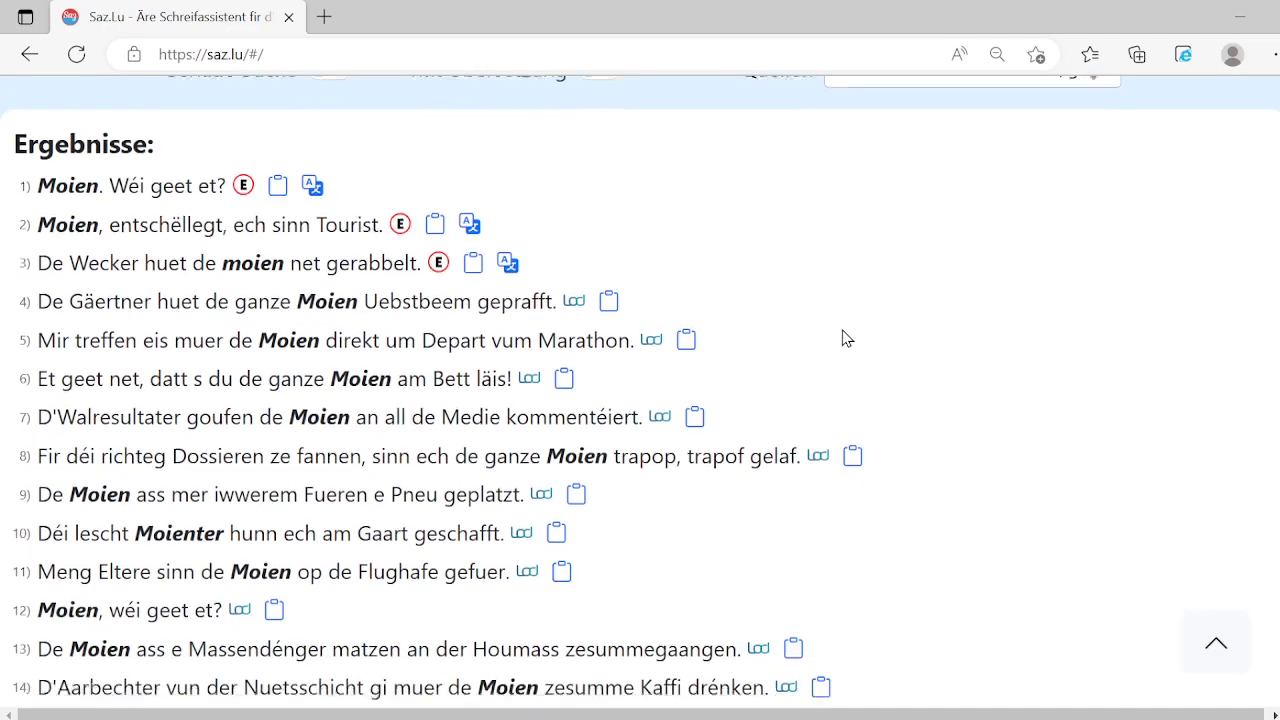
{"action": "scroll", "coordinate": [843, 338], "scroll_direction": "down", "scroll_amount": 4}
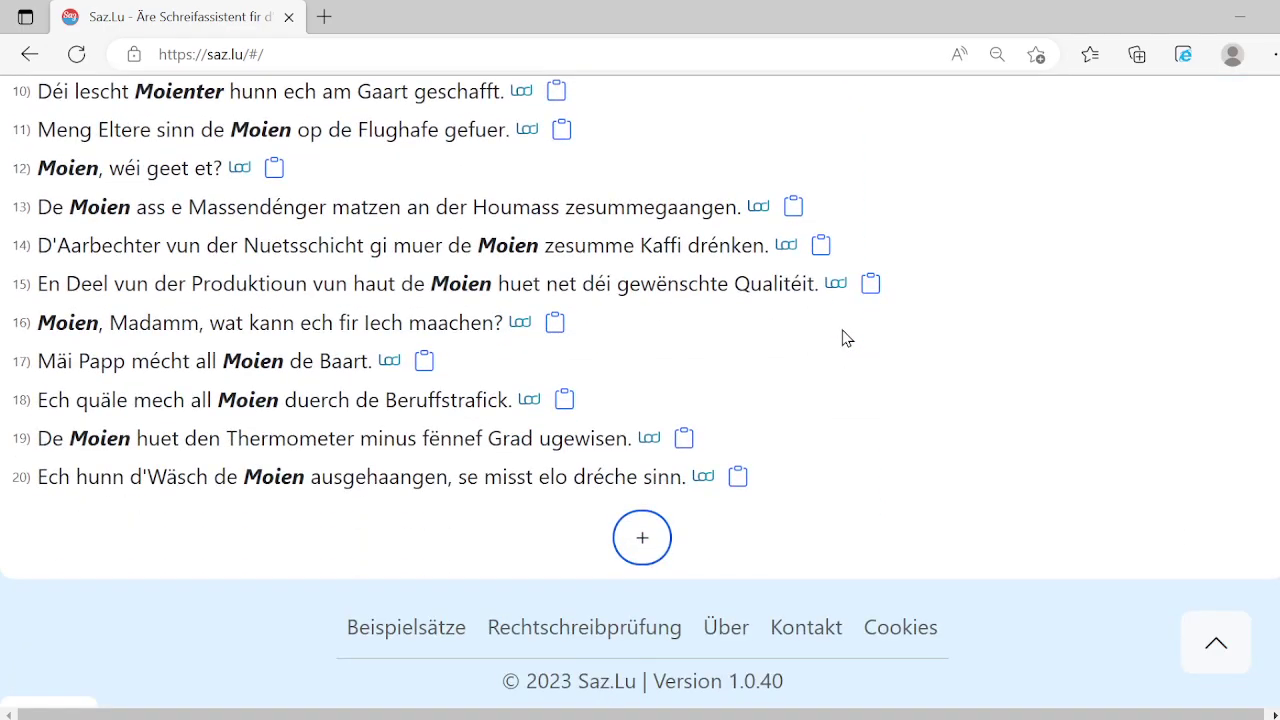
{"action": "left_click", "coordinate": [645, 537]}
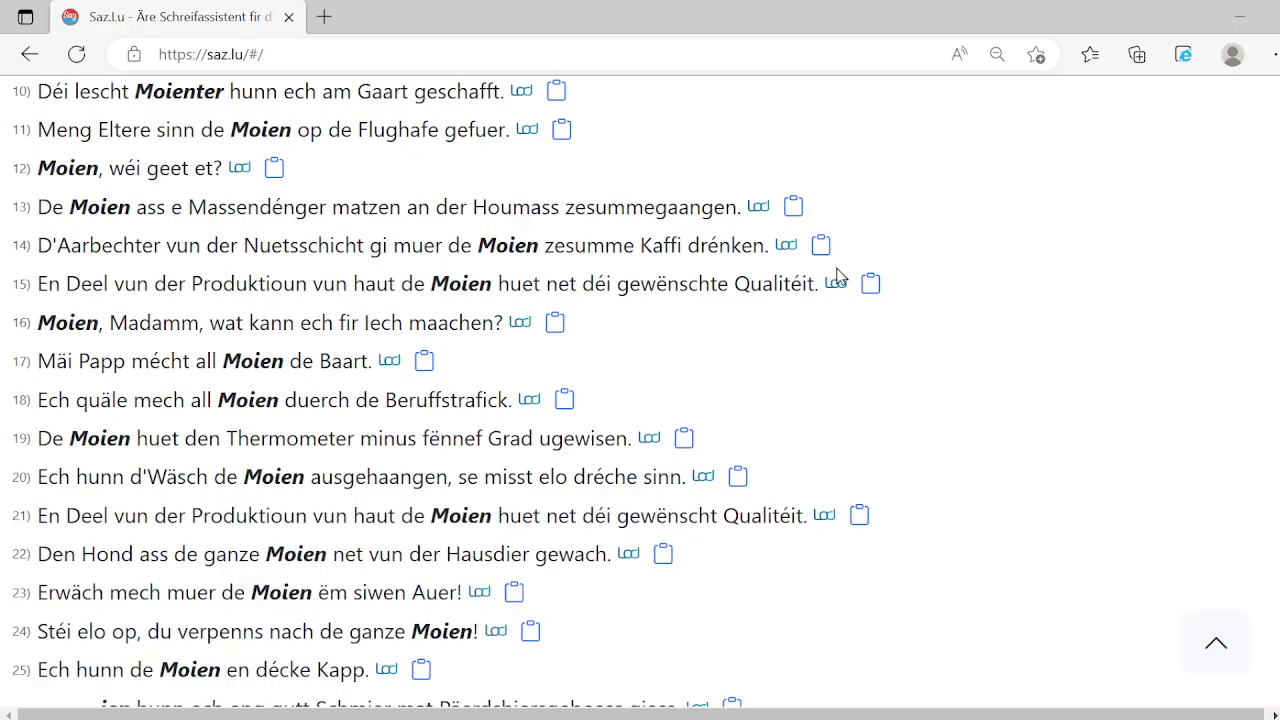
{"action": "scroll", "coordinate": [838, 276], "scroll_direction": "down", "scroll_amount": 3}
{"action": "scroll", "coordinate": [838, 276], "scroll_direction": "up", "scroll_amount": 10}
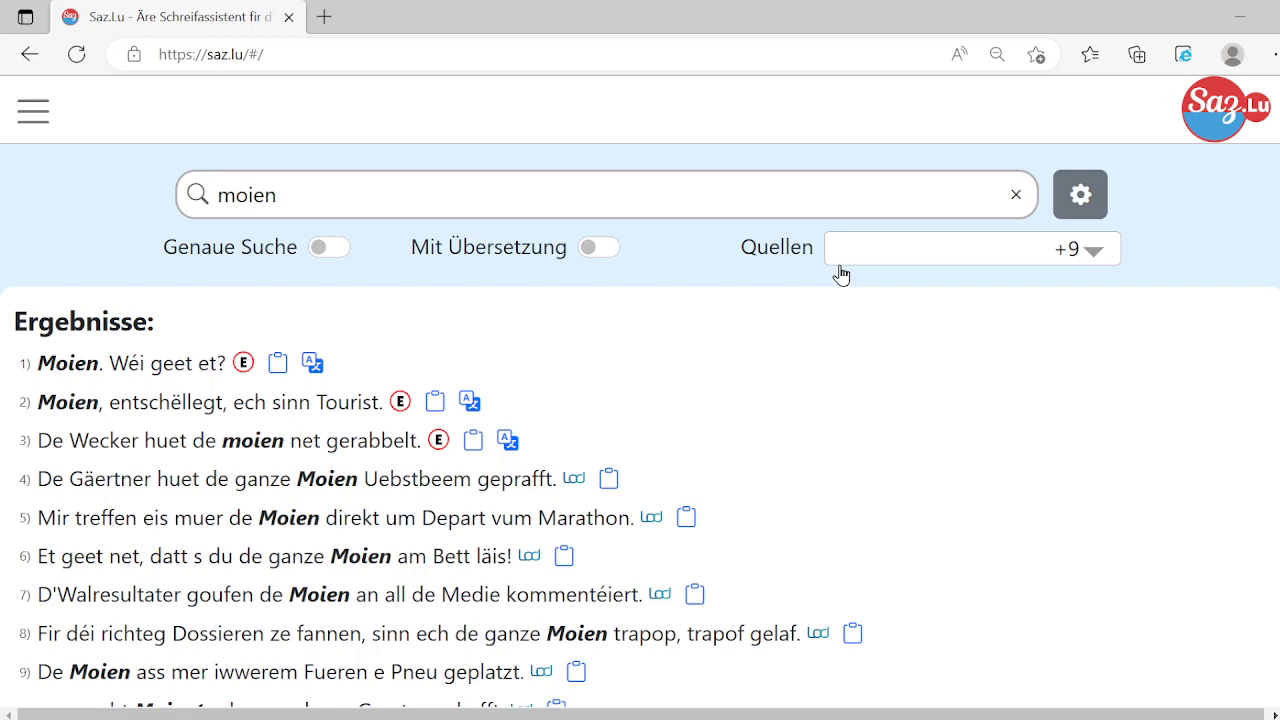
- Limit the sources to lod.lu and lb.wikipedia.org and look through the filtered sentences
{"action": "left_click", "coordinate": [1069, 258]}
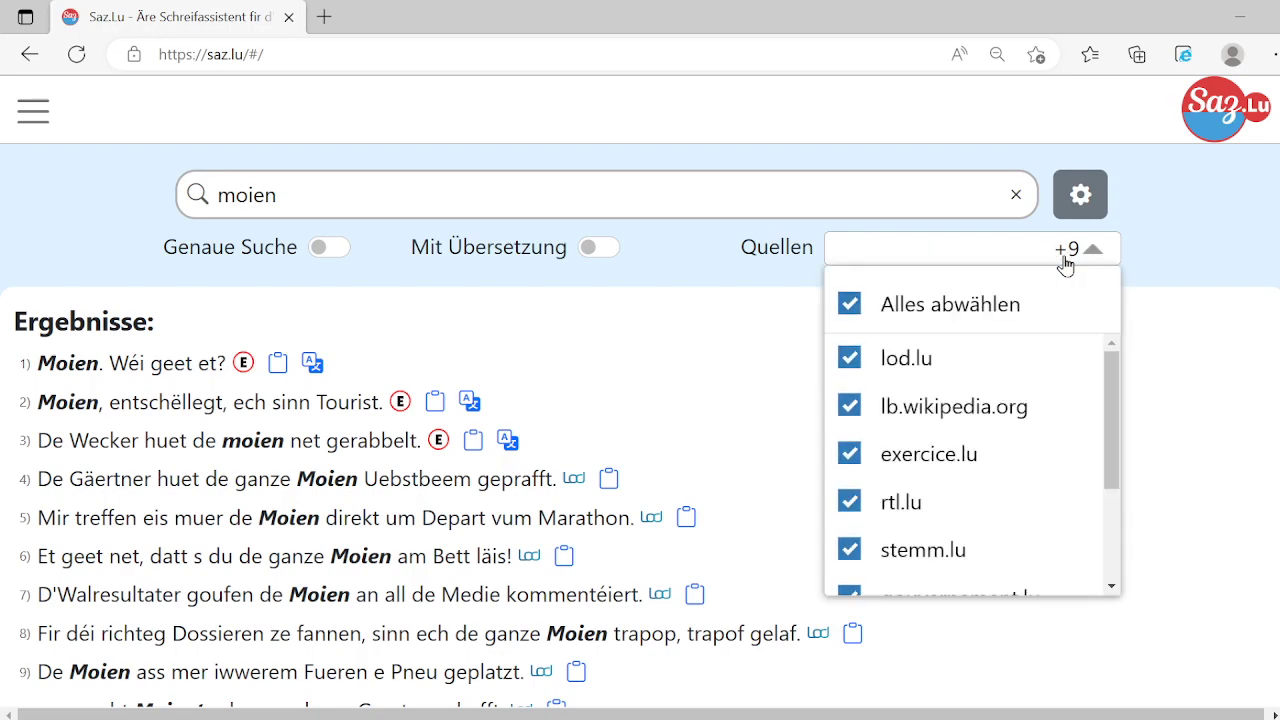
{"action": "left_click", "coordinate": [957, 308]}
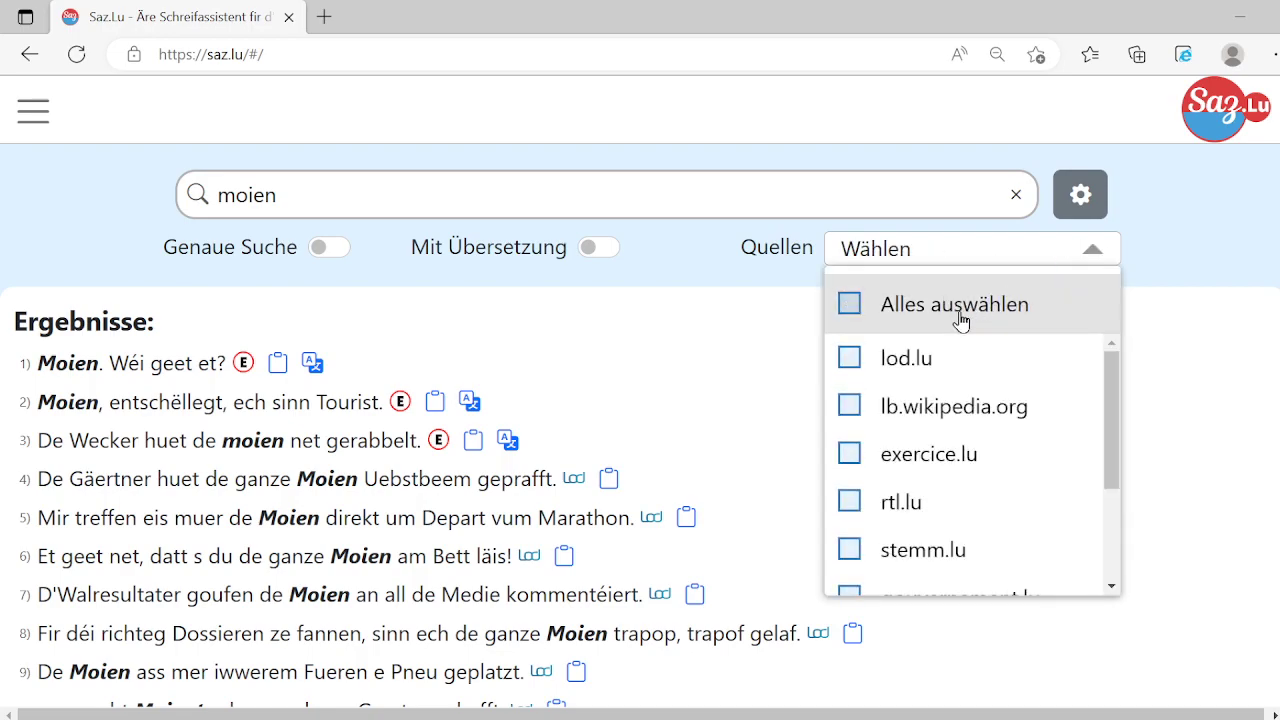
{"action": "left_click", "coordinate": [915, 354]}
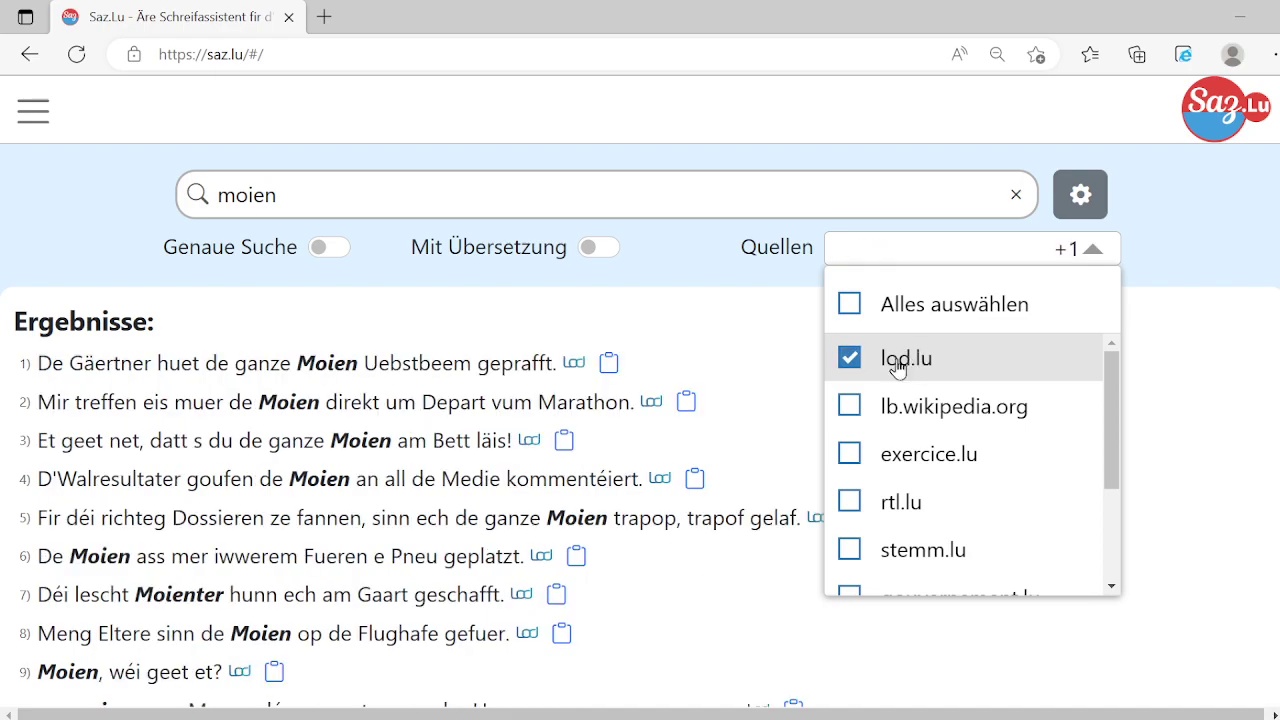
{"action": "left_click", "coordinate": [860, 398]}
{"action": "left_click", "coordinate": [700, 318]}
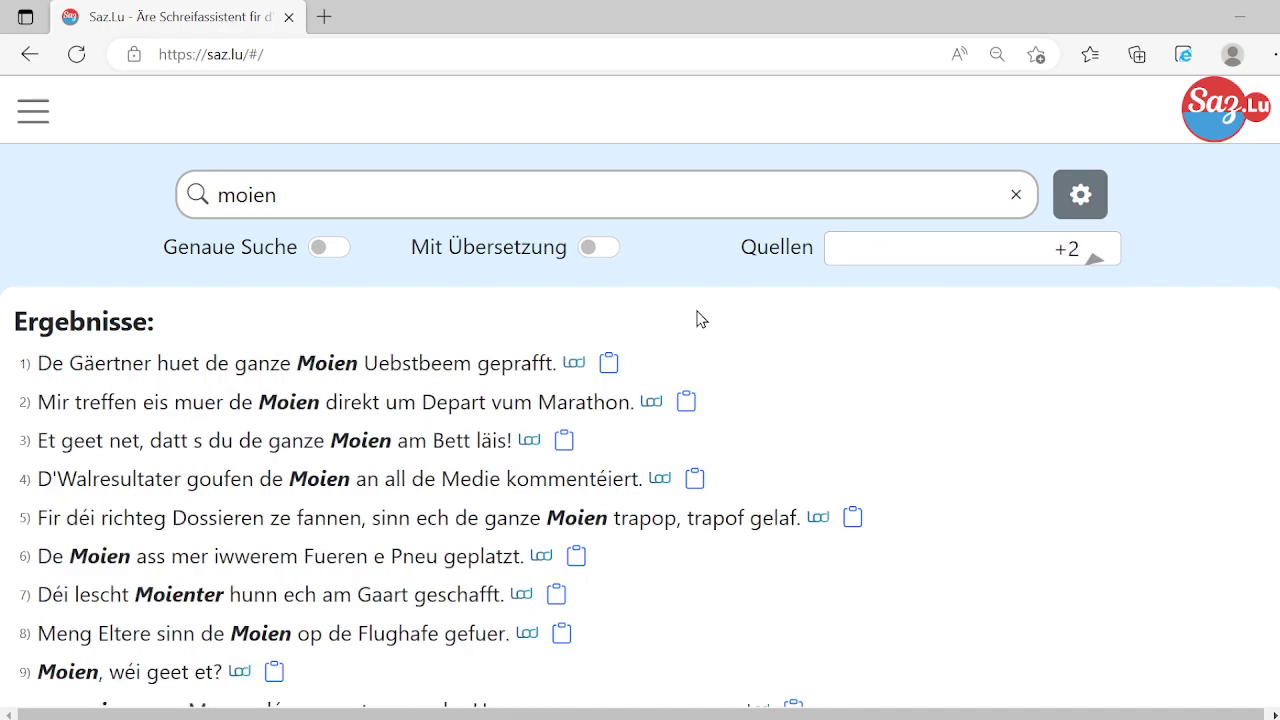
{"action": "scroll", "coordinate": [962, 313], "scroll_direction": "down", "scroll_amount": 3}
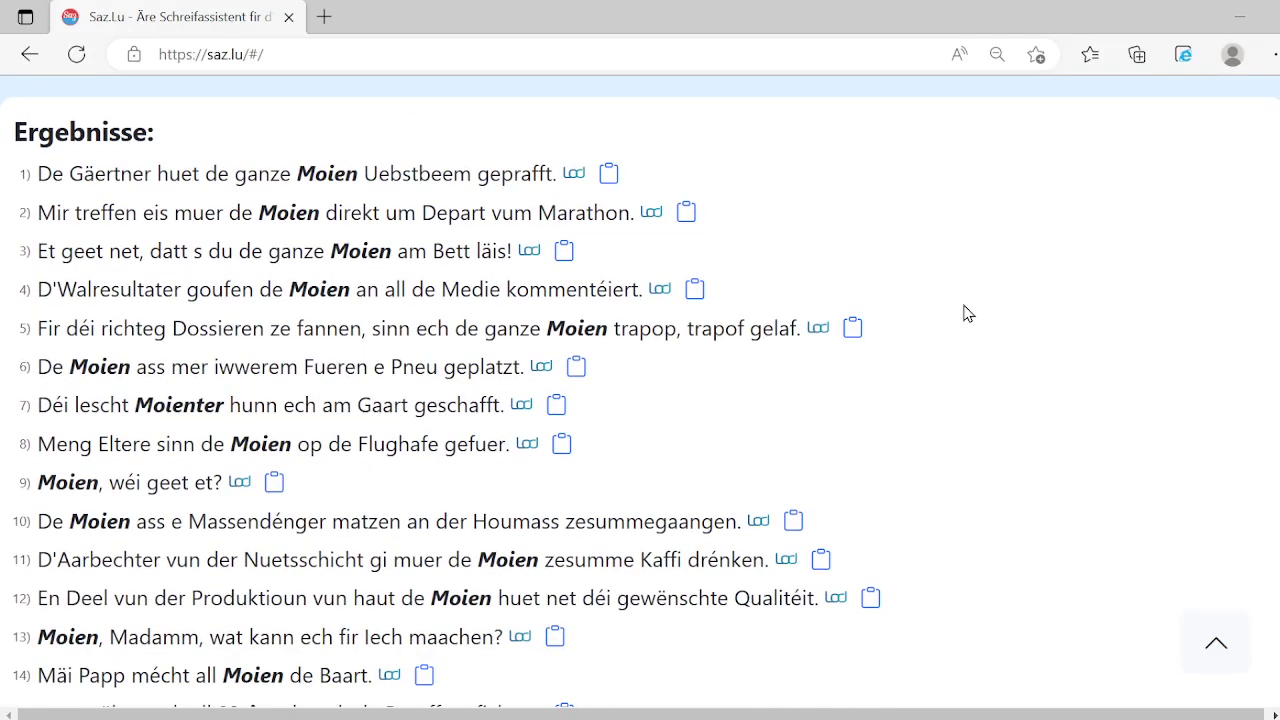
{"action": "scroll", "coordinate": [967, 313], "scroll_direction": "down", "scroll_amount": 3}
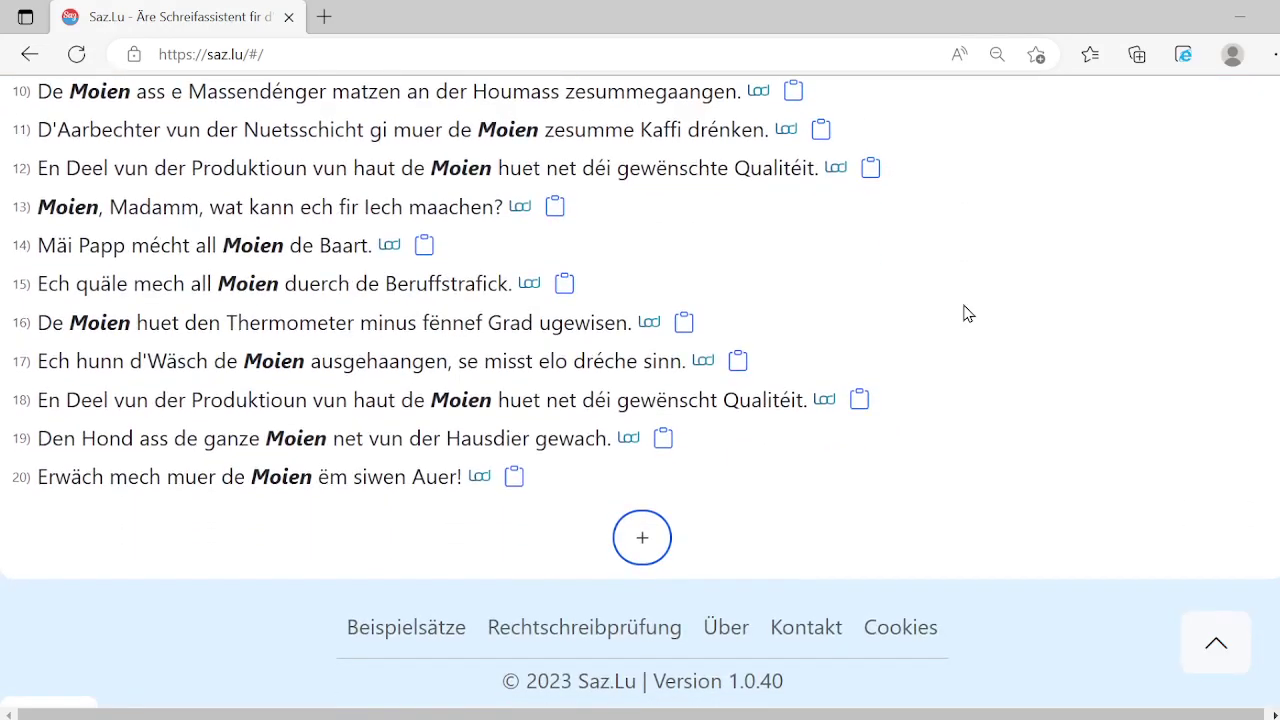
{"action": "scroll", "coordinate": [967, 313], "scroll_direction": "up", "scroll_amount": 6}
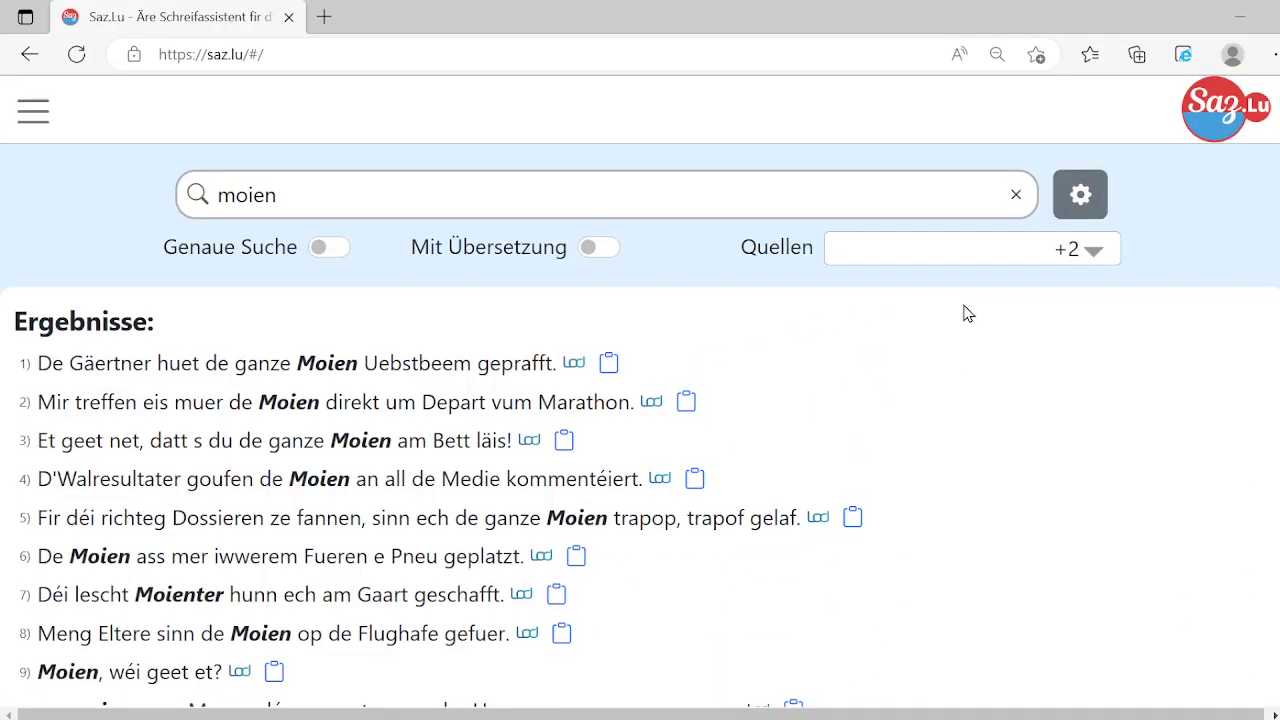
- Extend the search to "moien hien", check the matching sentences and clear the search field
{"action": "left_click", "coordinate": [529, 183]}
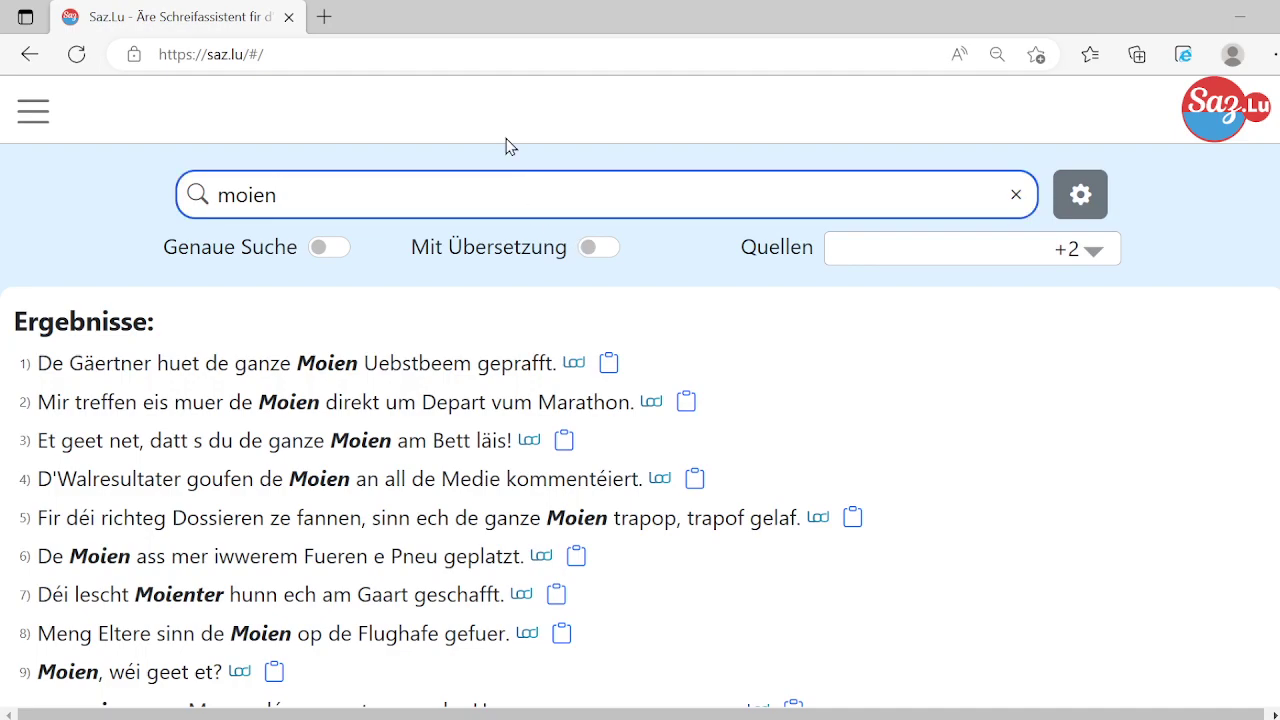
{"action": "type", "text": "hien"}
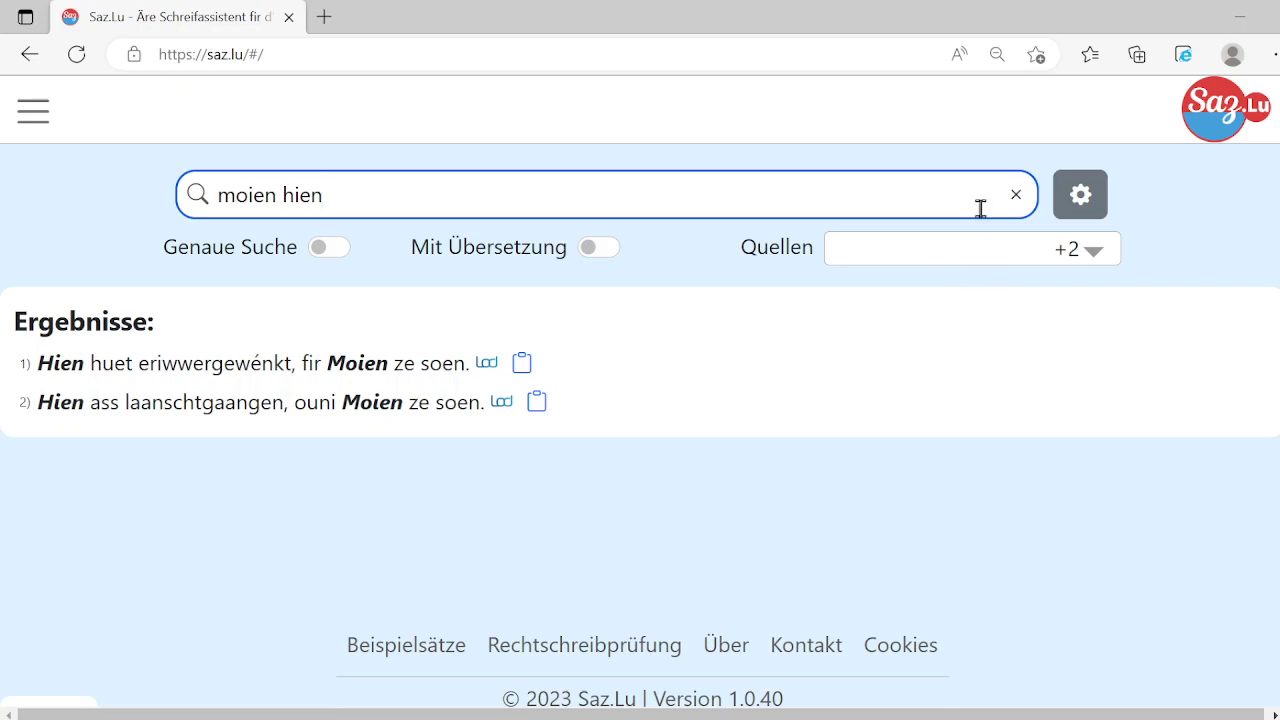
{"action": "left_click", "coordinate": [1016, 194]}
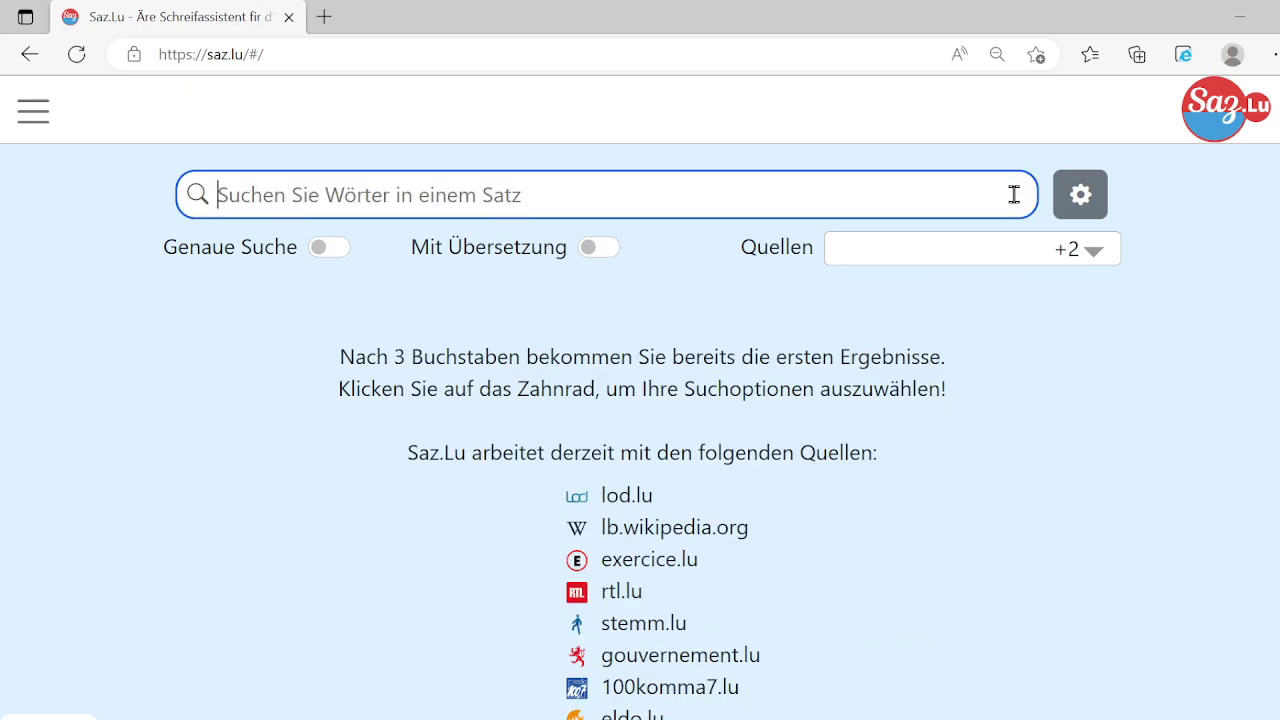
- Deselect all sources and select only chd.lu
{"action": "left_click", "coordinate": [1101, 252]}
{"action": "left_click", "coordinate": [1062, 303]}
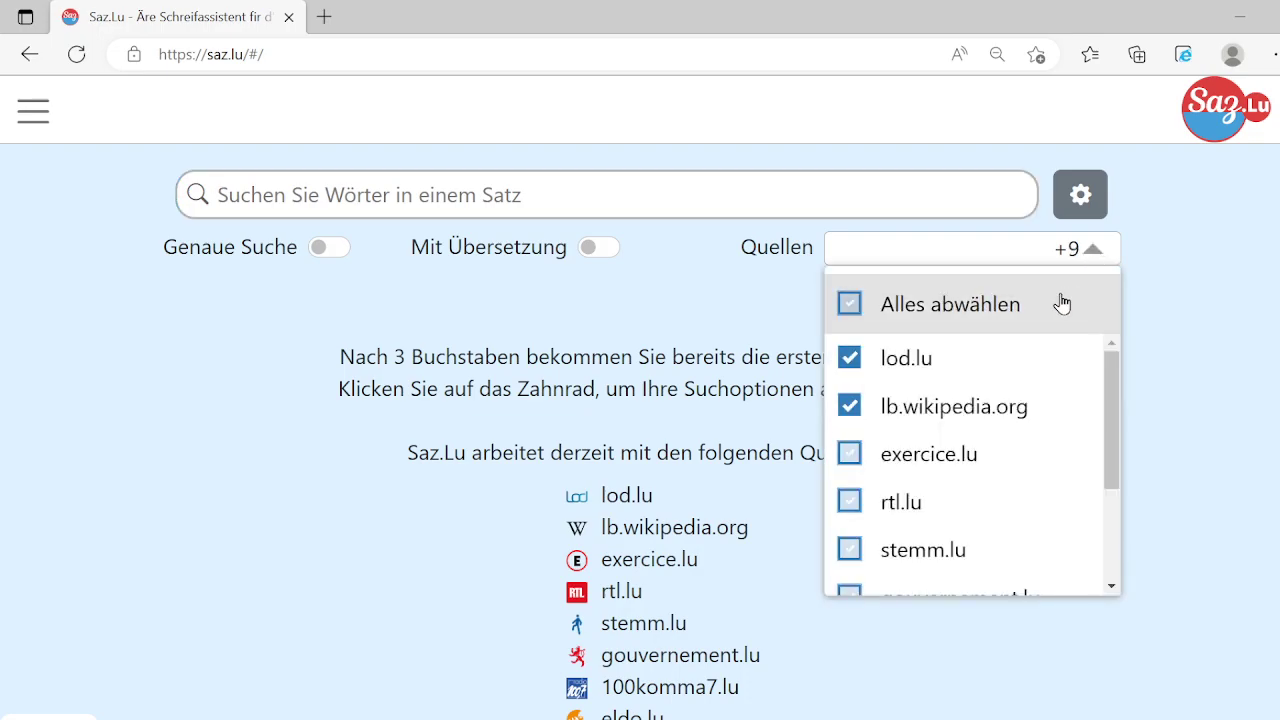
{"action": "left_click", "coordinate": [1062, 303]}
{"action": "scroll", "coordinate": [1028, 387], "scroll_direction": "down", "scroll_amount": 3}
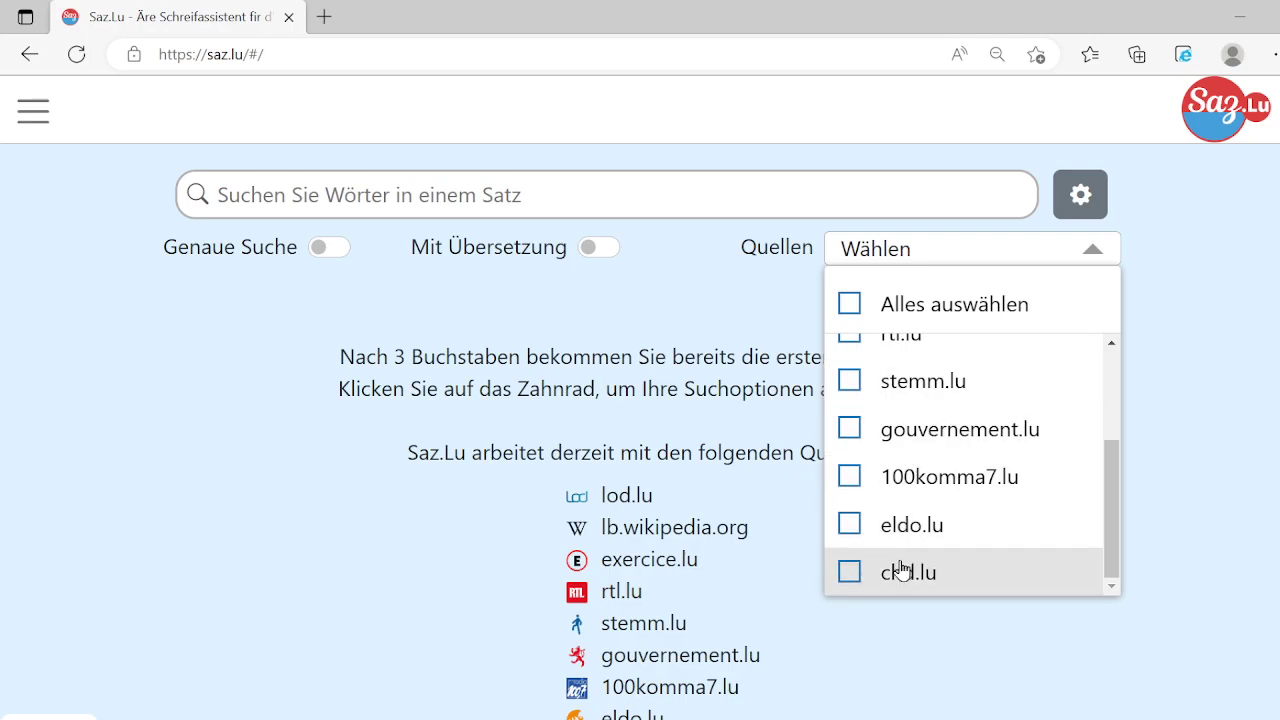
{"action": "left_click", "coordinate": [903, 570]}
- Search for sentences containing "ass si" and look through the matches
{"action": "left_click", "coordinate": [474, 186]}
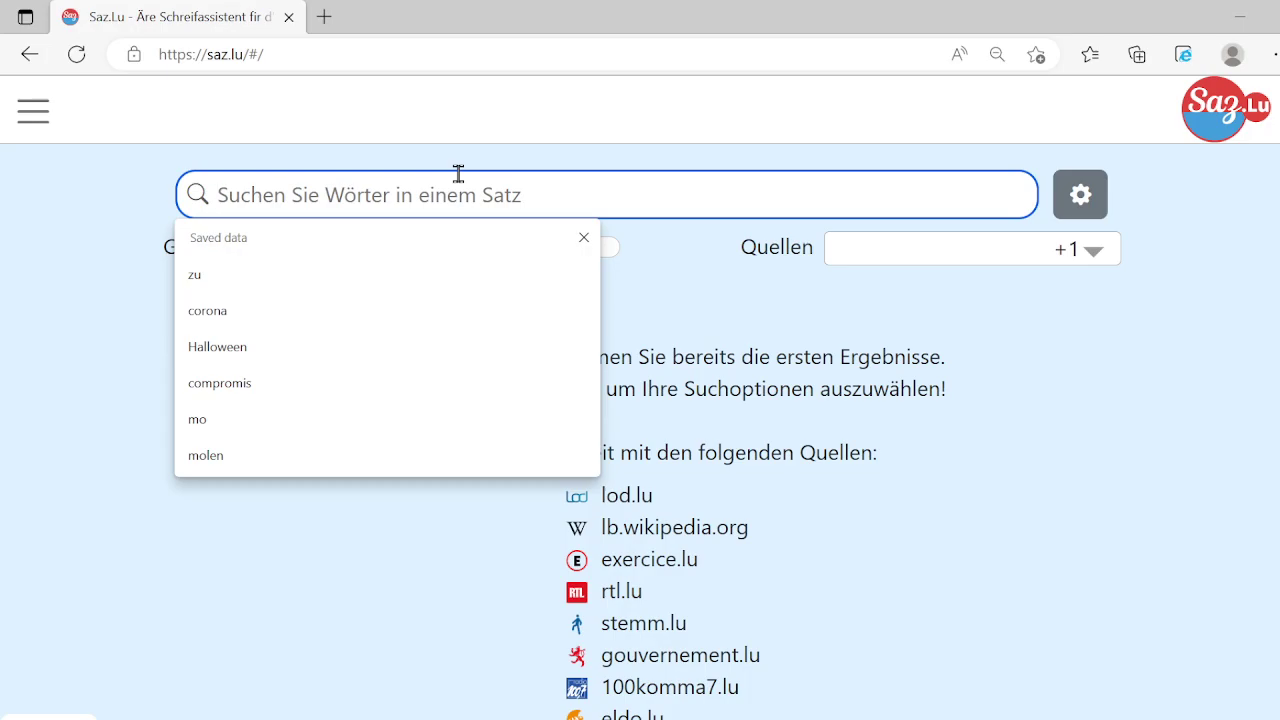
{"action": "type", "text": "ass si"}
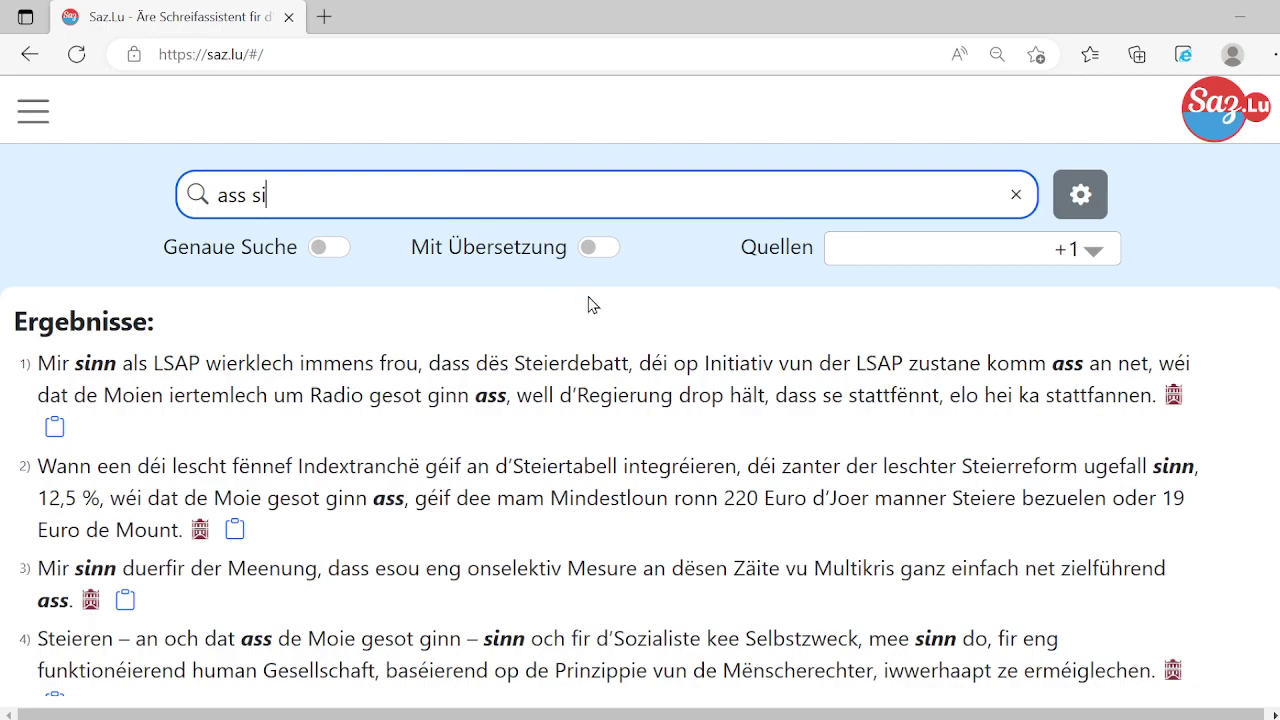
{"action": "scroll", "coordinate": [588, 296], "scroll_direction": "down", "scroll_amount": 2}
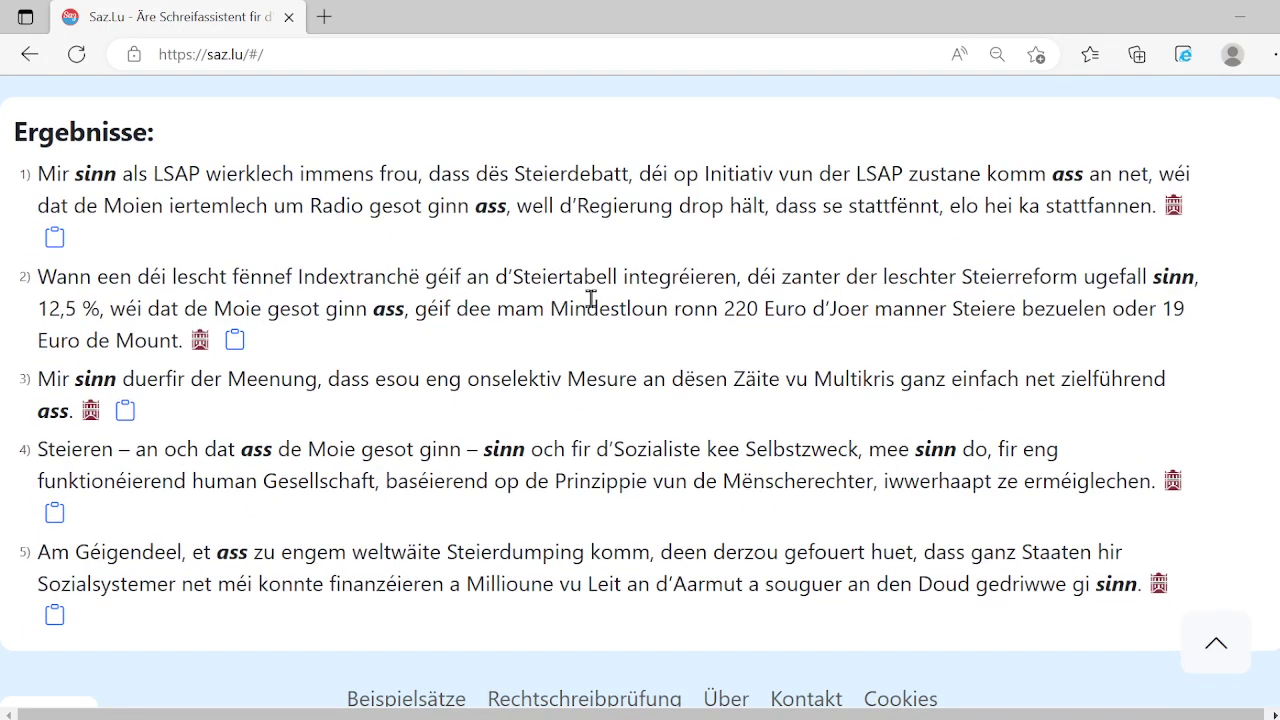
{"action": "scroll", "coordinate": [525, 248], "scroll_direction": "down", "scroll_amount": 1}
{"action": "scroll", "coordinate": [525, 248], "scroll_direction": "down", "scroll_amount": 1}
{"action": "scroll", "coordinate": [523, 243], "scroll_direction": "up", "scroll_amount": 3}
{"action": "scroll", "coordinate": [300, 280], "scroll_direction": "down", "scroll_amount": 1}
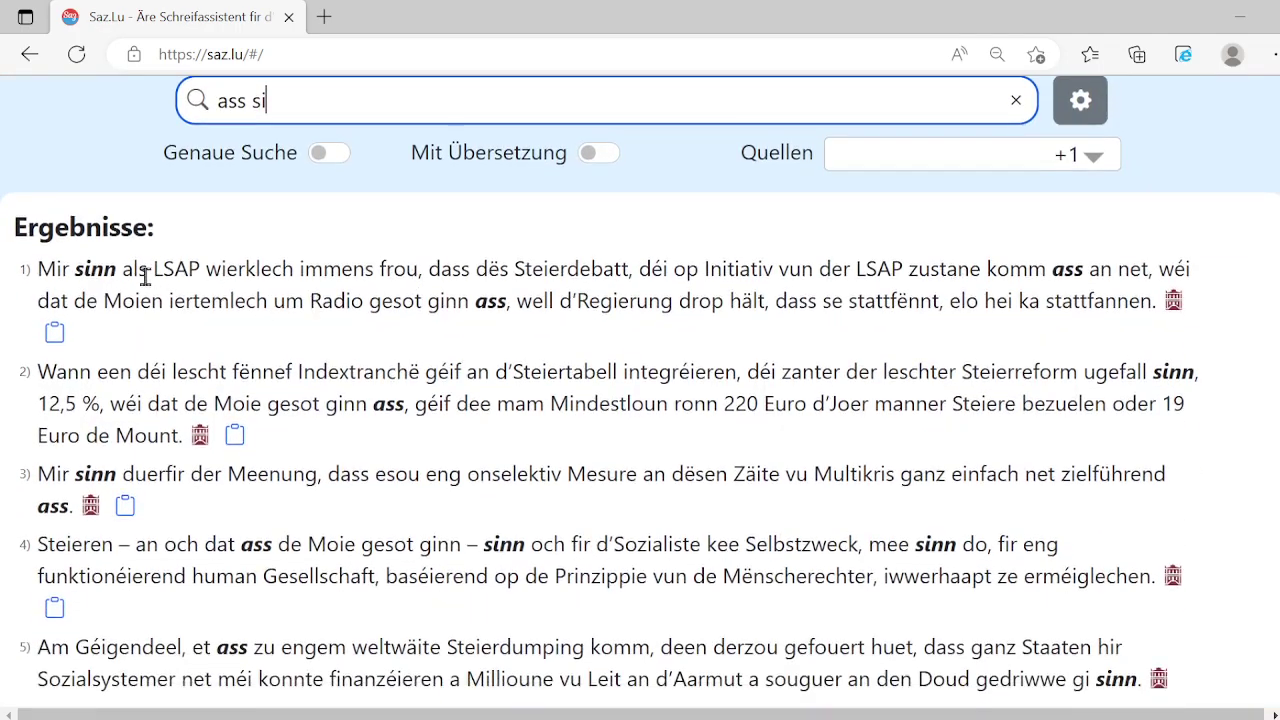
- Enable the exact search (Genaue Suche) and shorten the search text to "ass"
{"action": "left_click", "coordinate": [329, 155]}
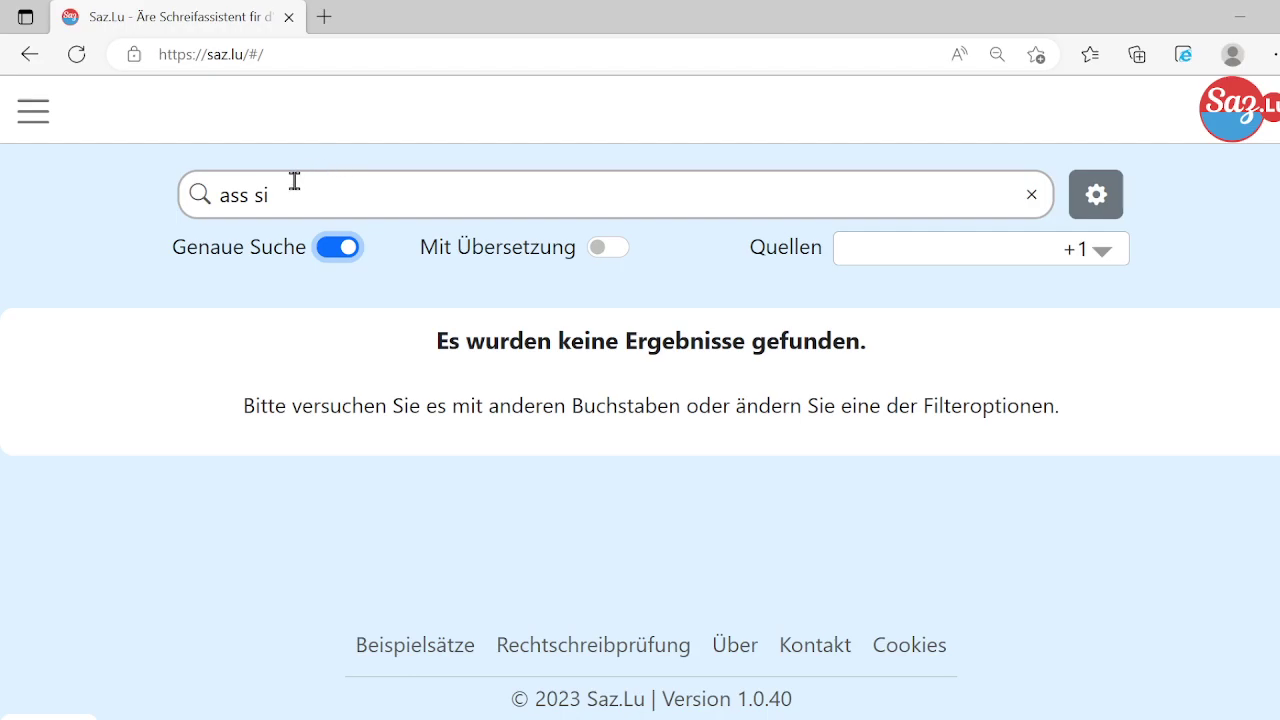
{"action": "double_click", "coordinate": [289, 183]}
{"action": "key", "text": "BackSpace"}
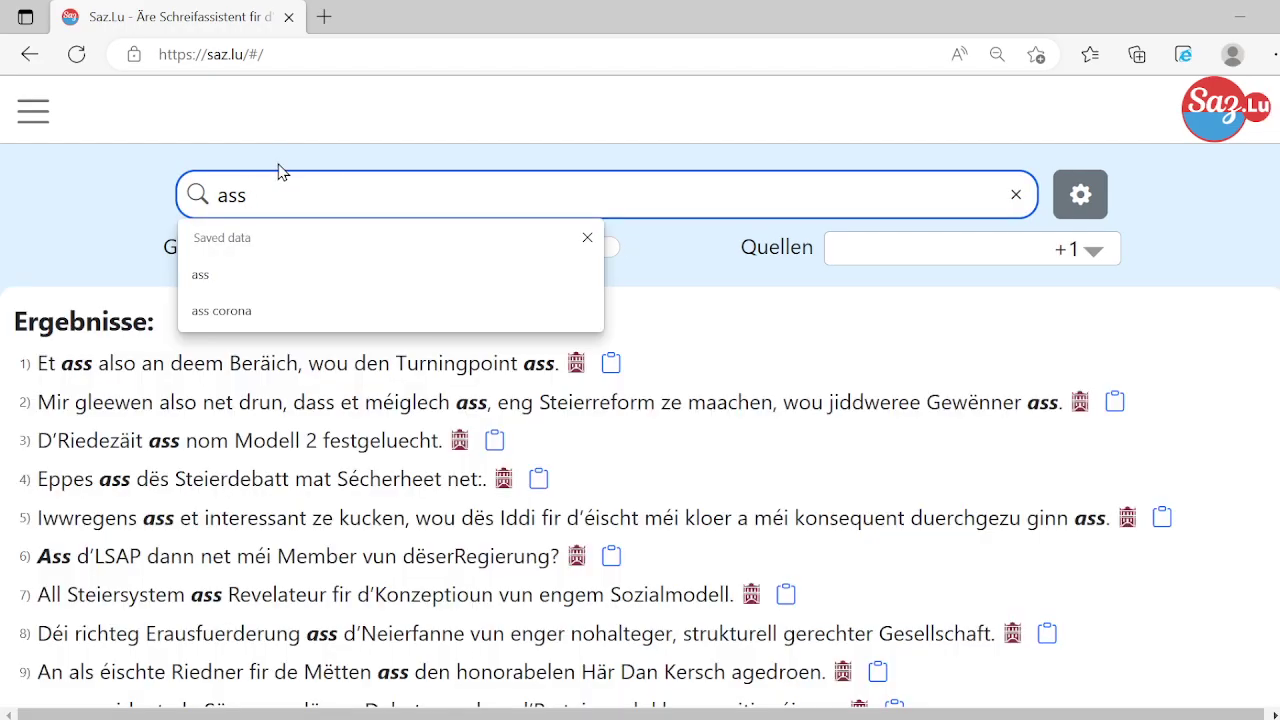
{"action": "left_click", "coordinate": [802, 458]}
{"action": "scroll", "coordinate": [895, 433], "scroll_direction": "down", "scroll_amount": 1}
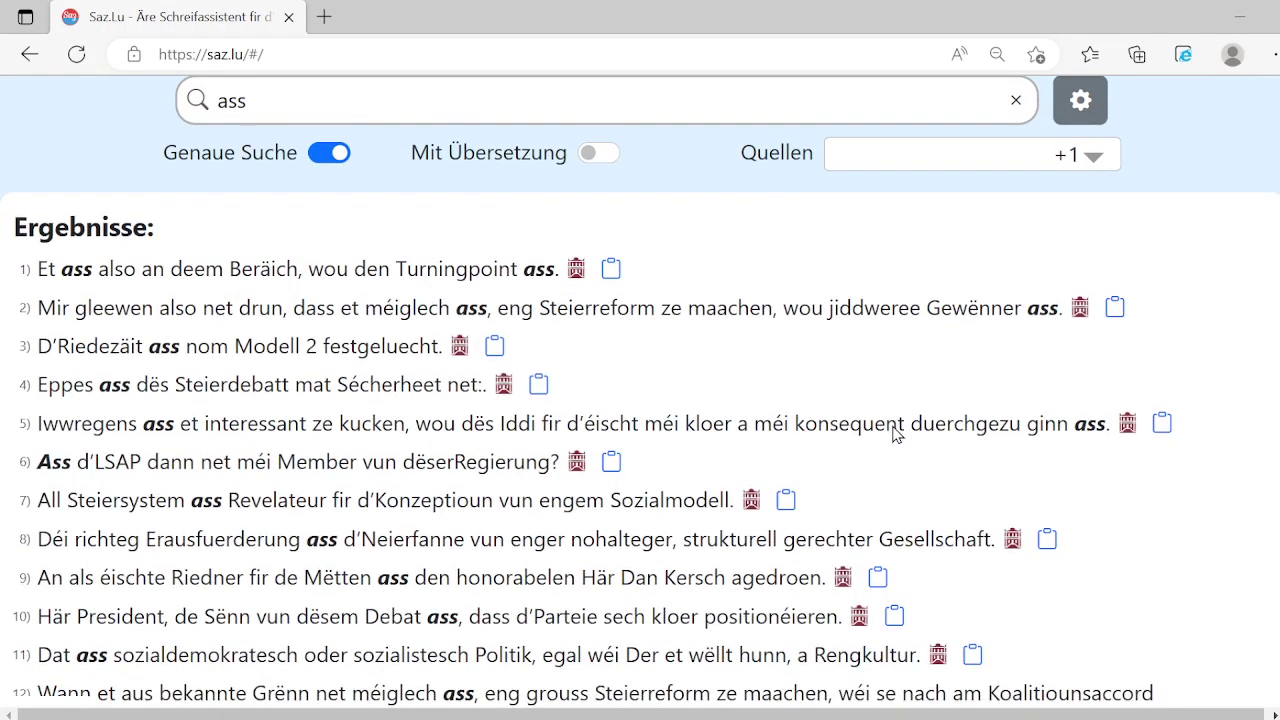
- Try restricting the "ass" search to sentences with translation (Mit Übersetzung), and turn that option off again
{"action": "left_click", "coordinate": [591, 154]}
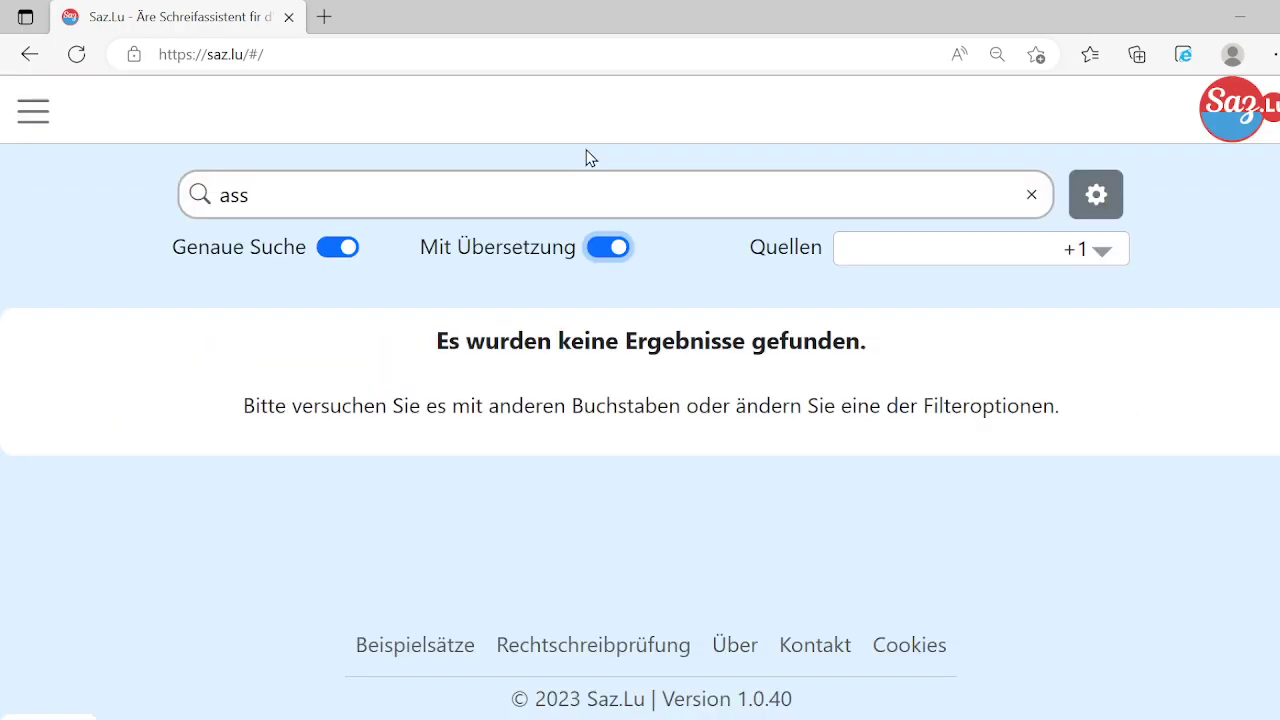
{"action": "left_click", "coordinate": [618, 248]}
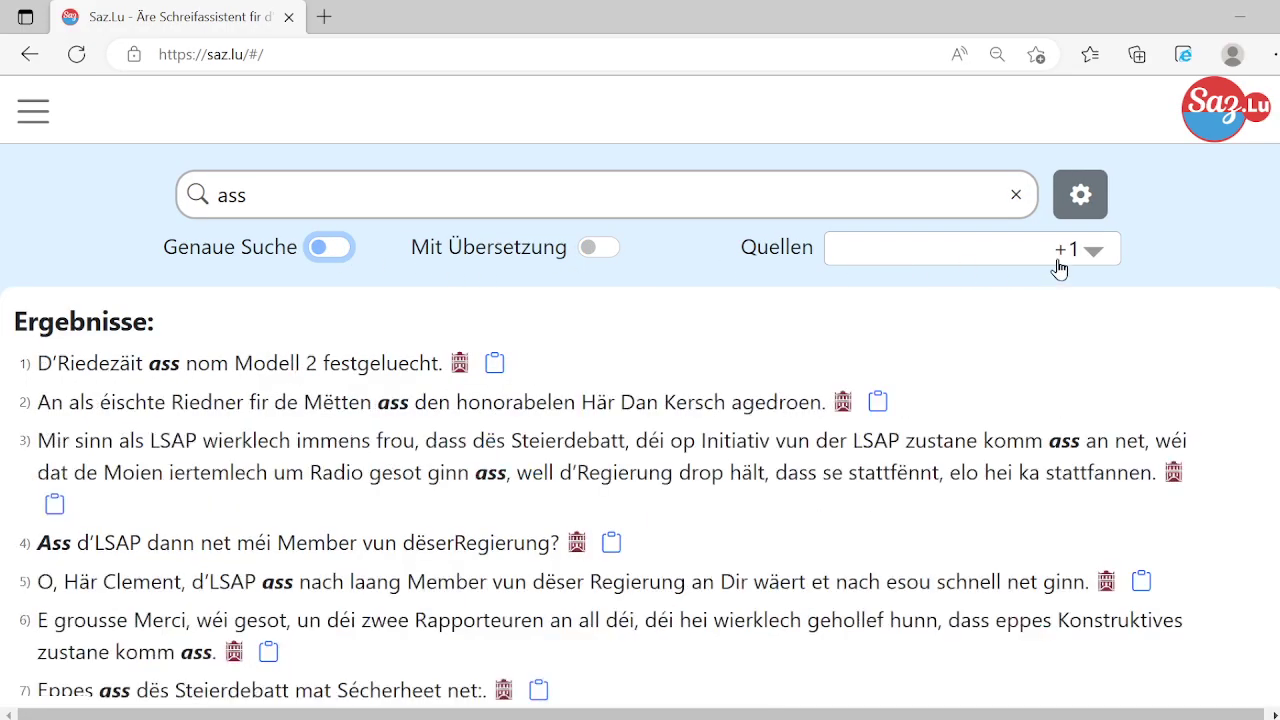
- Select all sources for the "ass" example sentence search
{"action": "left_click", "coordinate": [1096, 256]}
{"action": "left_click", "coordinate": [1008, 304]}
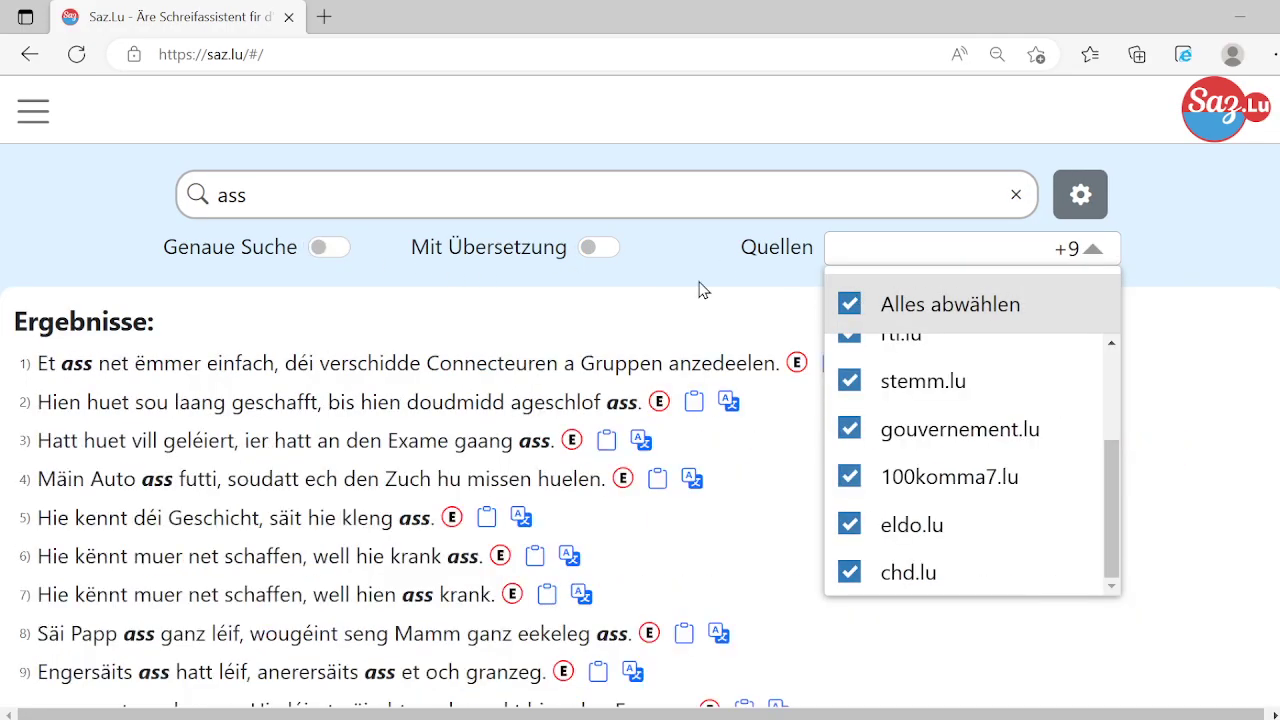
{"action": "scroll", "coordinate": [986, 366], "scroll_direction": "up", "scroll_amount": 3}
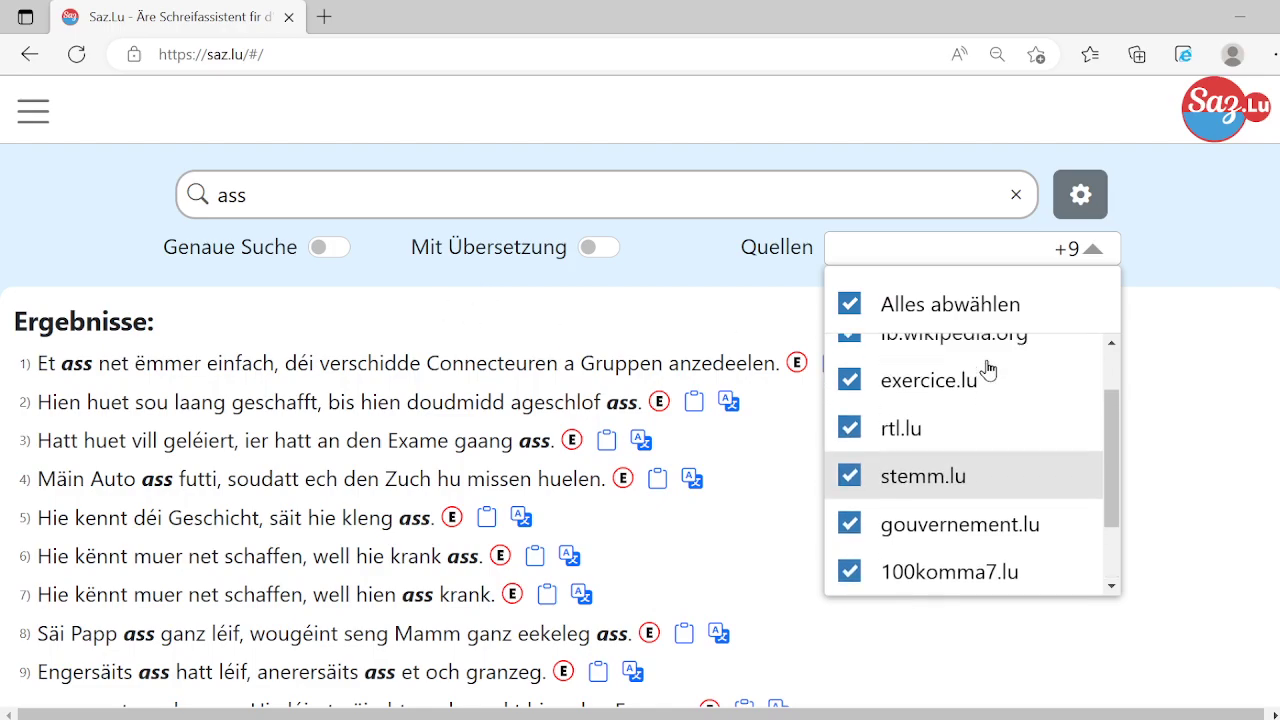
{"action": "left_click", "coordinate": [791, 309]}
- Show the translation of the second example sentence about "doudmidd ageschlof", and hide it again
{"action": "scroll", "coordinate": [983, 374], "scroll_direction": "down", "scroll_amount": 1}
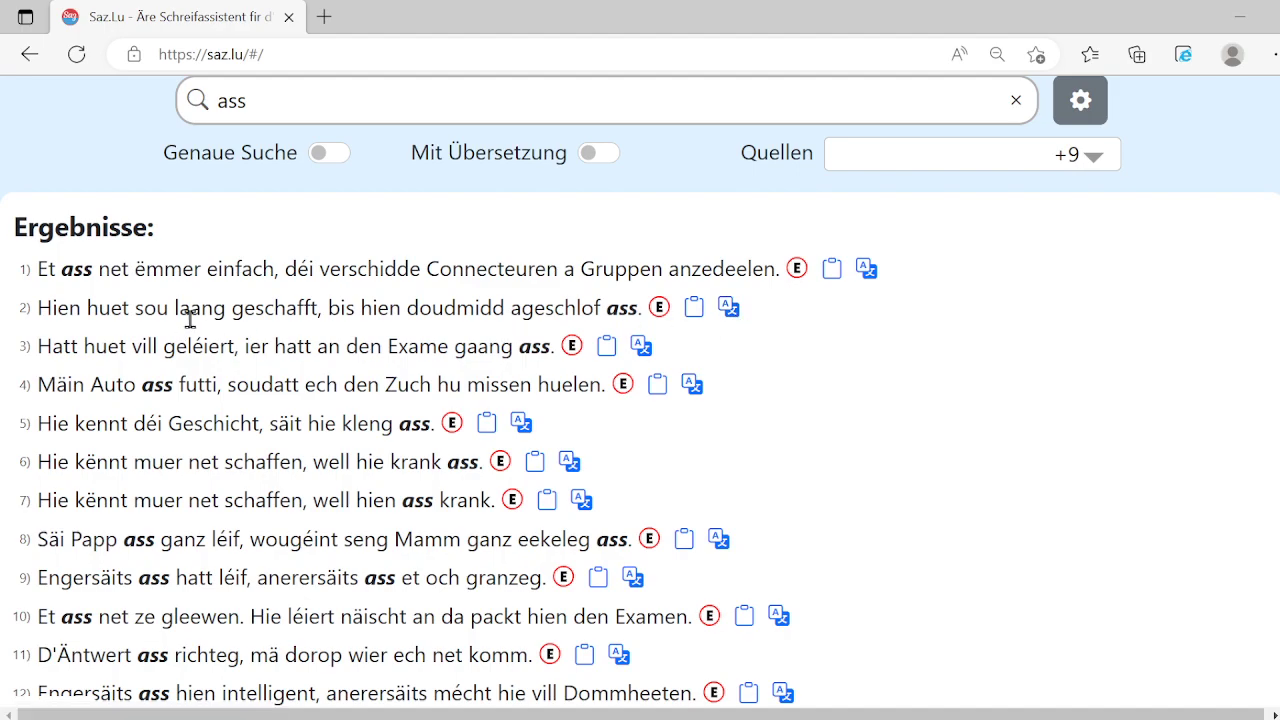
{"action": "left_click", "coordinate": [733, 308]}
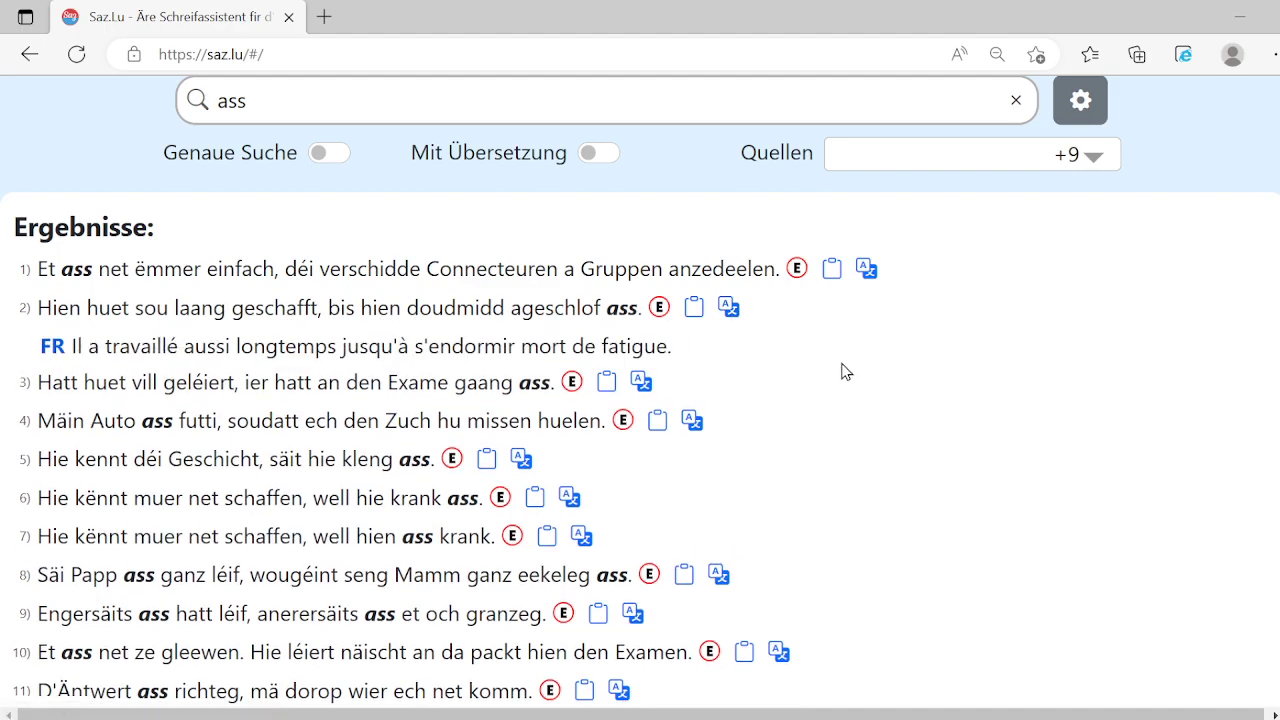
{"action": "left_click", "coordinate": [728, 308]}
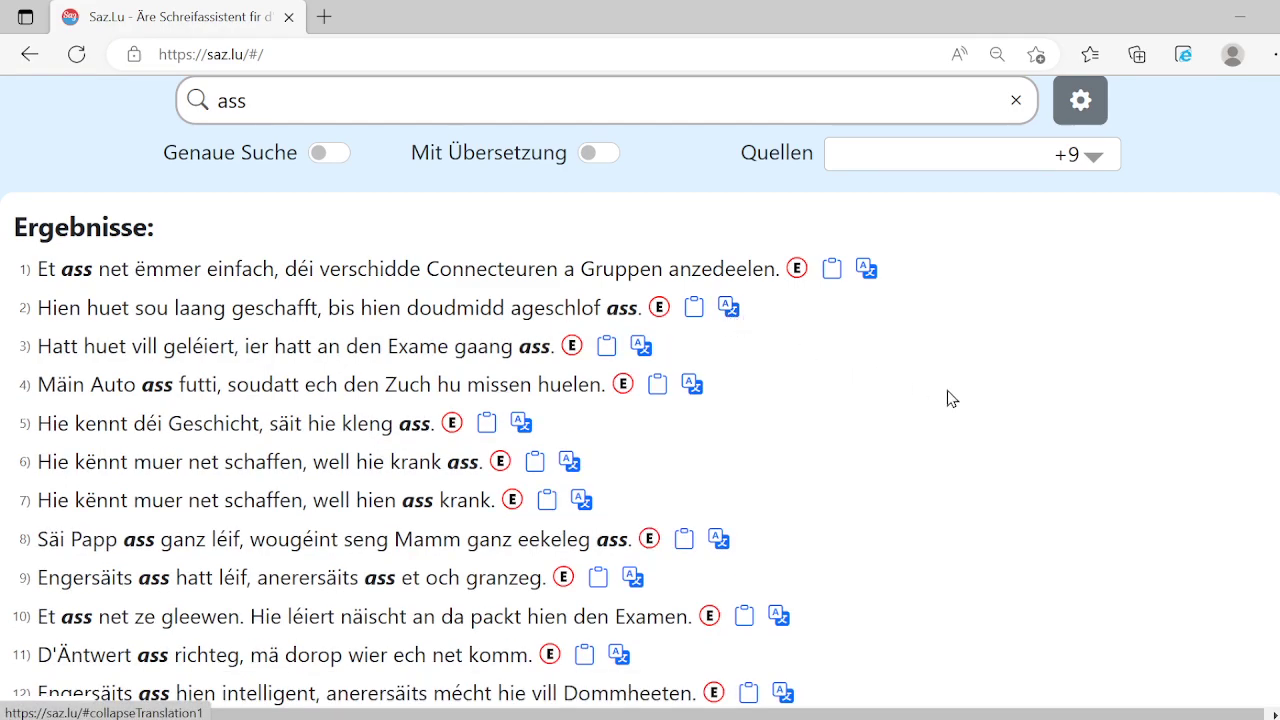
{"action": "scroll", "coordinate": [947, 398], "scroll_direction": "up", "scroll_amount": 1}
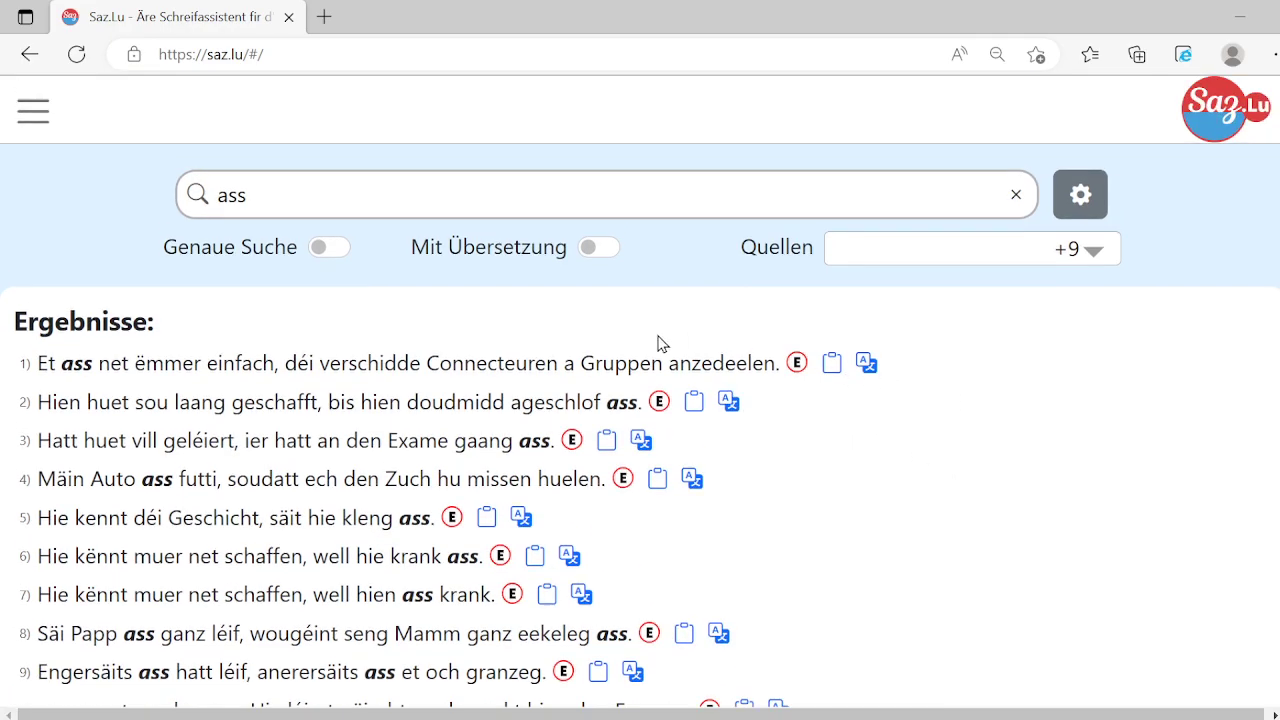
- Open the spell checker (Rechtschreibprüfung) and expand its text editor to full size
{"action": "left_click", "coordinate": [47, 120]}
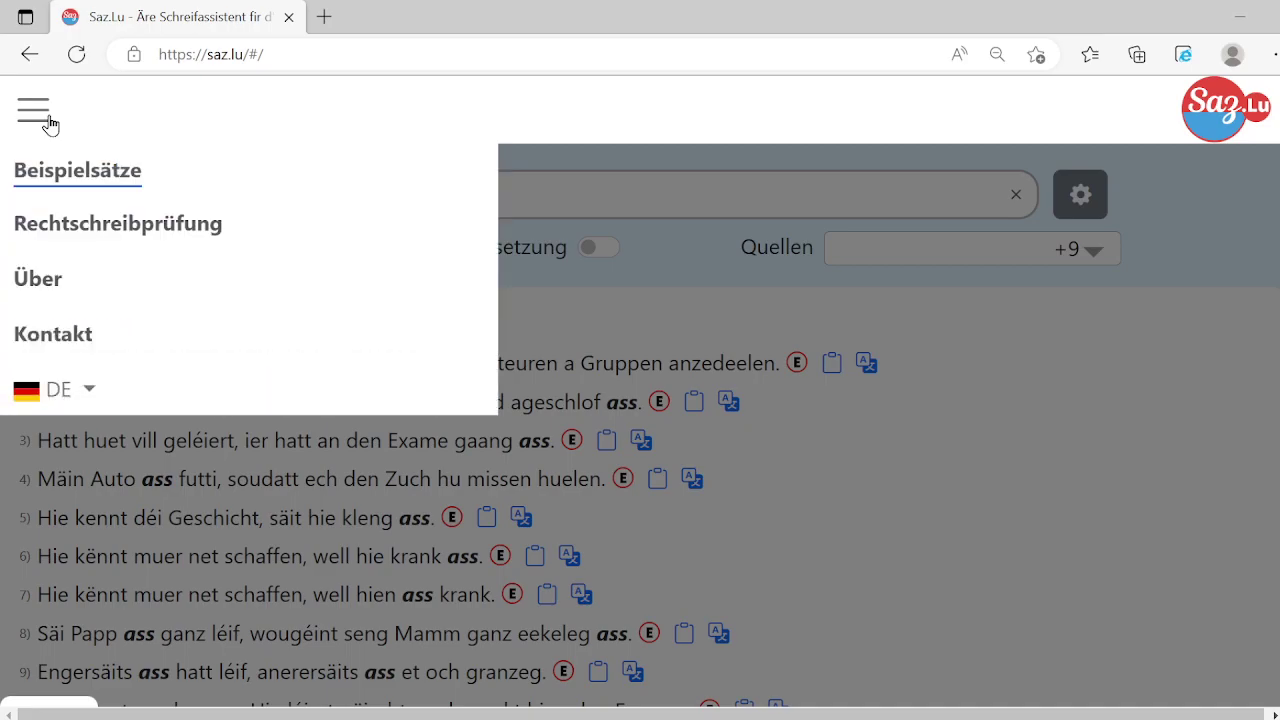
{"action": "left_click", "coordinate": [70, 226]}
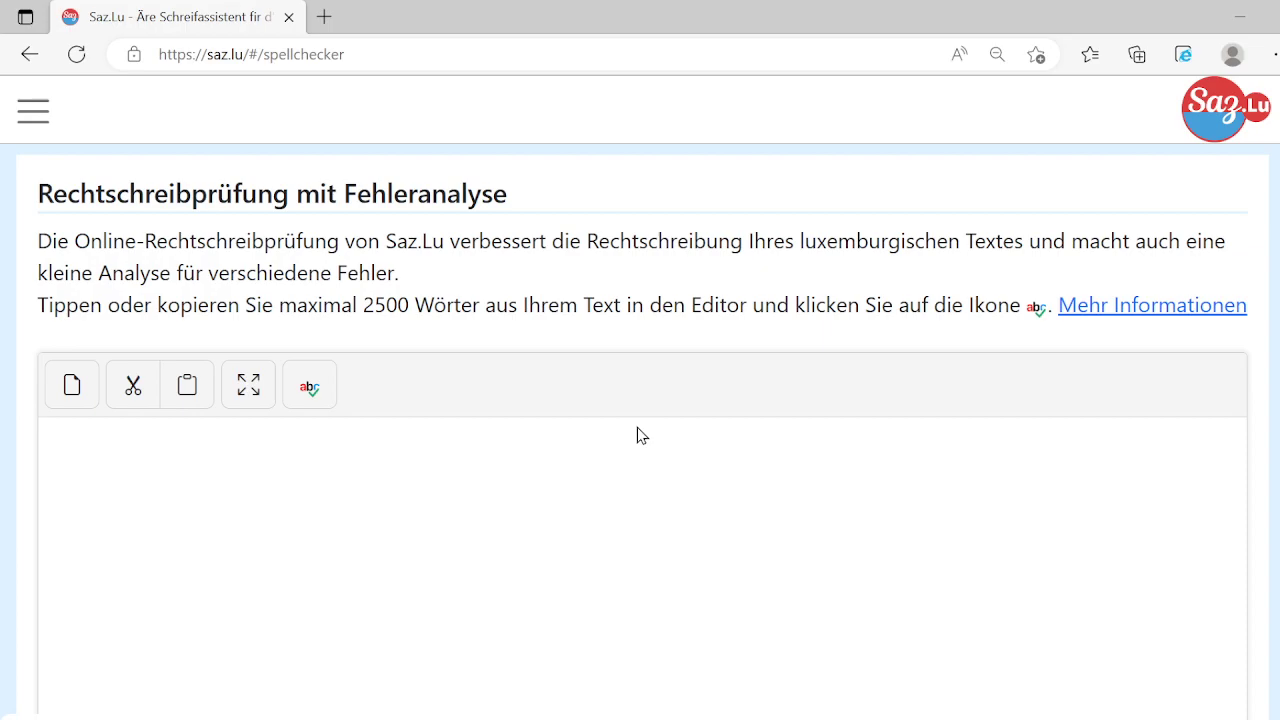
{"action": "scroll", "coordinate": [410, 400], "scroll_direction": "down", "scroll_amount": 1}
{"action": "left_click", "coordinate": [413, 377]}
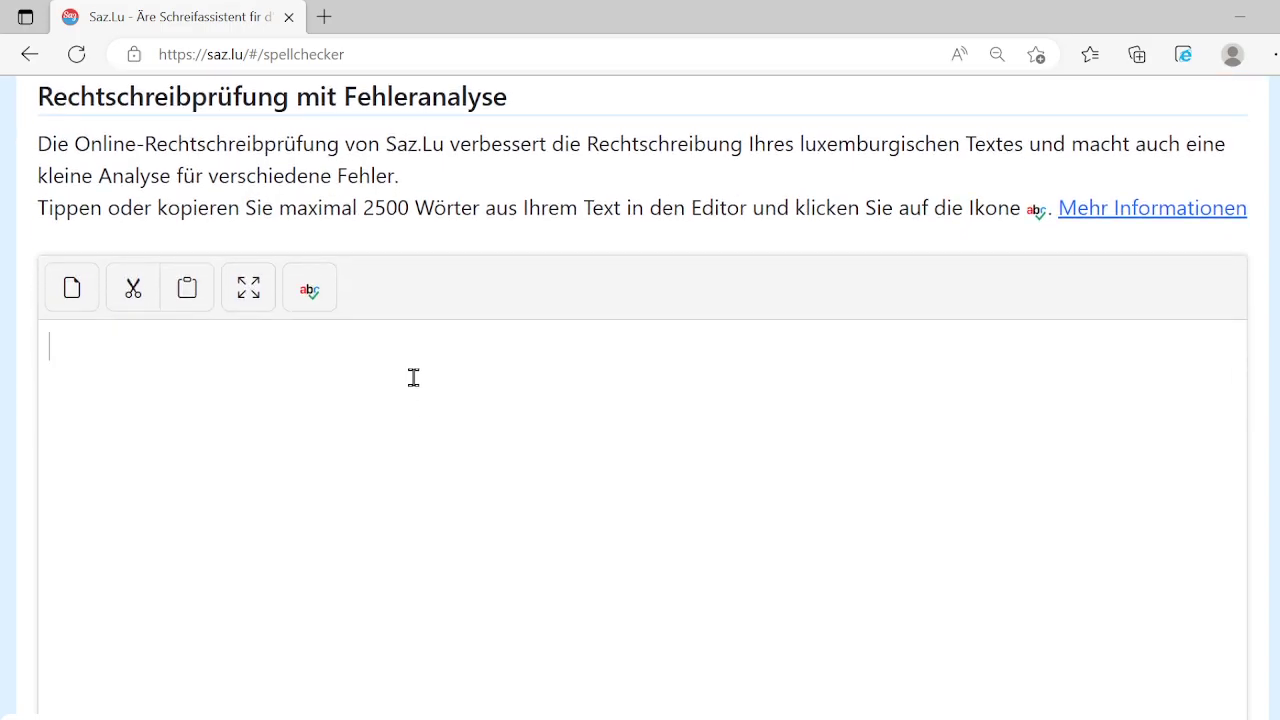
{"action": "left_click", "coordinate": [248, 288]}
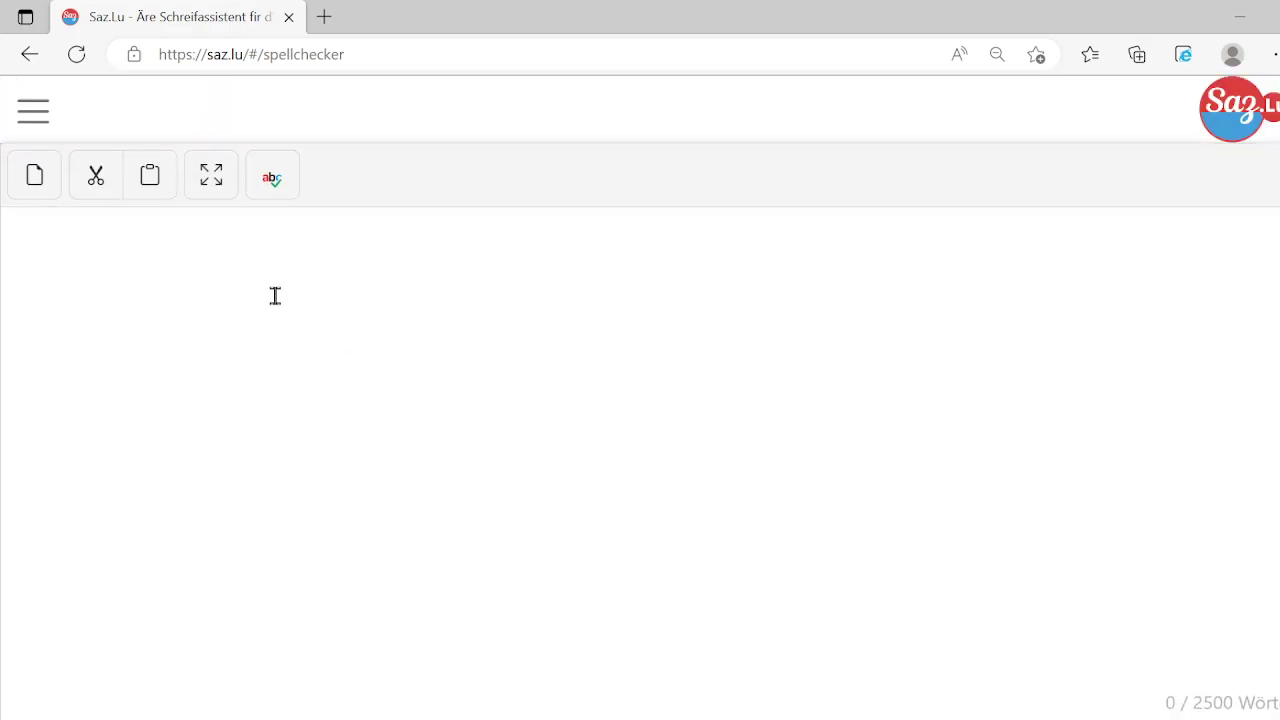
- Enter "Meng Mamm a mäi Papp wunnen a Frankräich." in the editor, run the spell check and dismiss its message
{"action": "type", "text": "Meng Mamm a mäi Papp wunnen a Frankräich."}
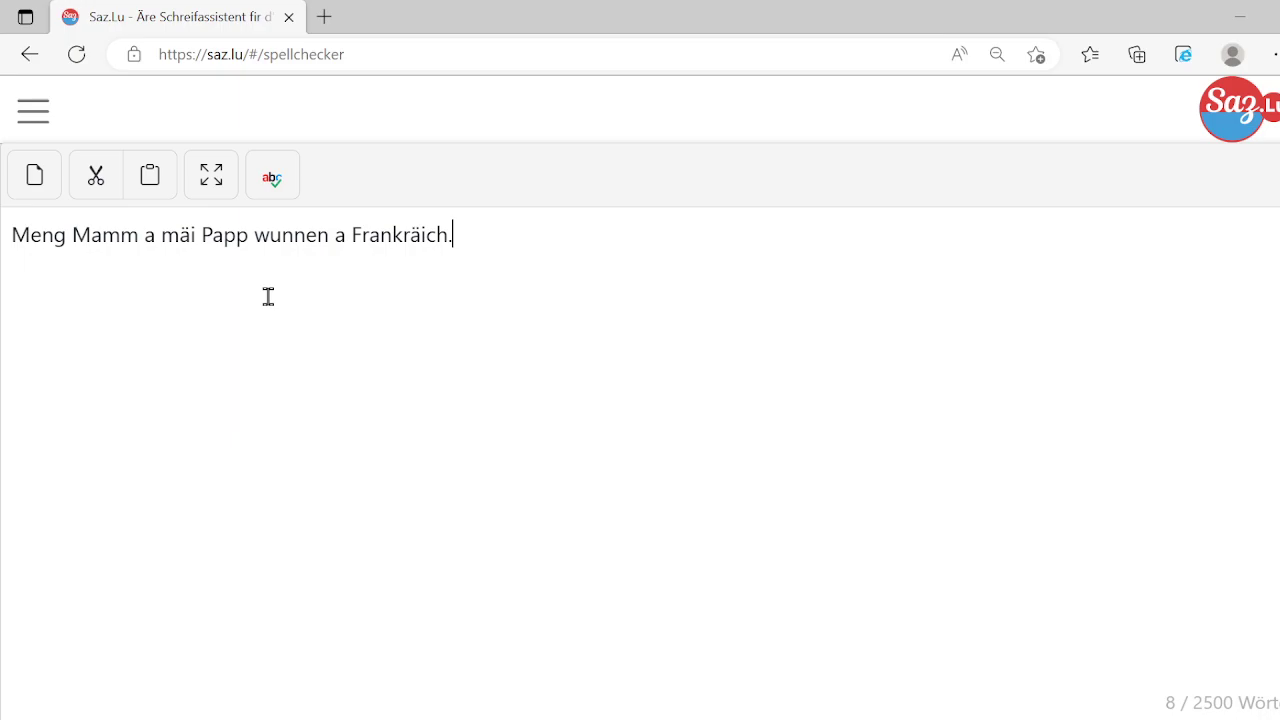
{"action": "left_click", "coordinate": [287, 205]}
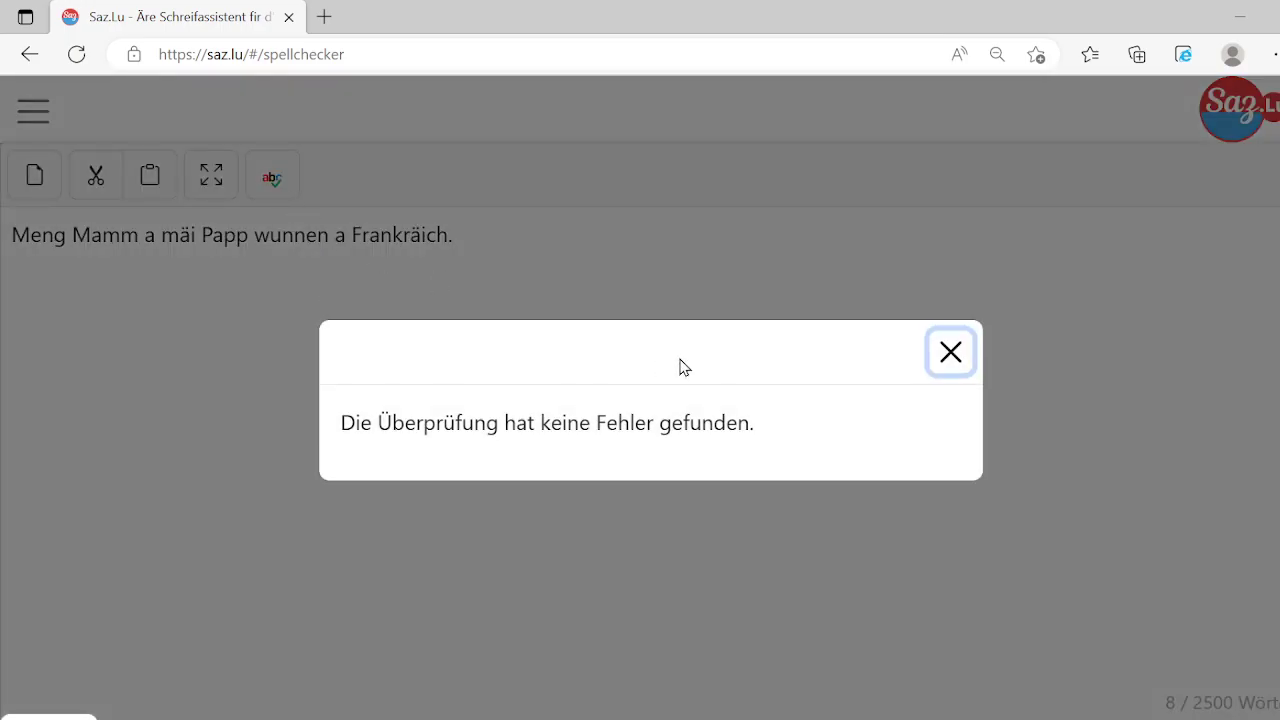
{"action": "left_click", "coordinate": [951, 351]}
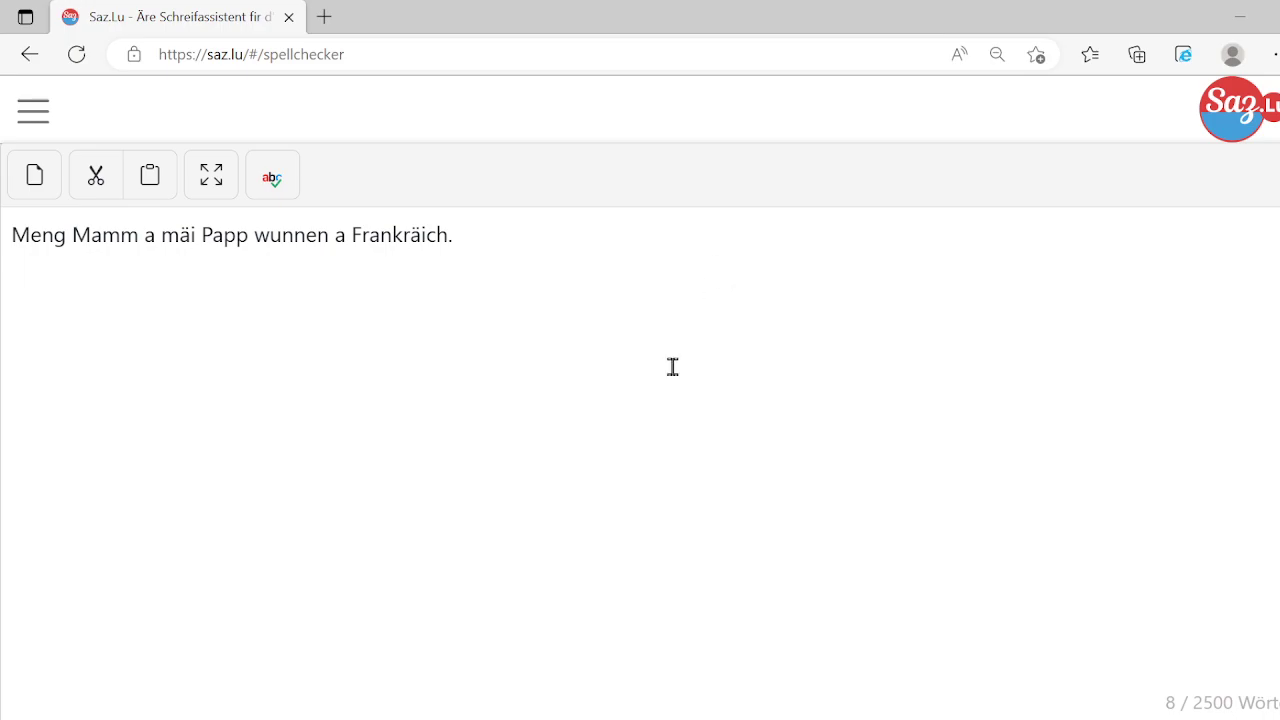
- Change the word "a" after "Mamm" to "an" as a deliberate spelling error
{"action": "left_click", "coordinate": [155, 233]}
{"action": "type", "text": "n"}
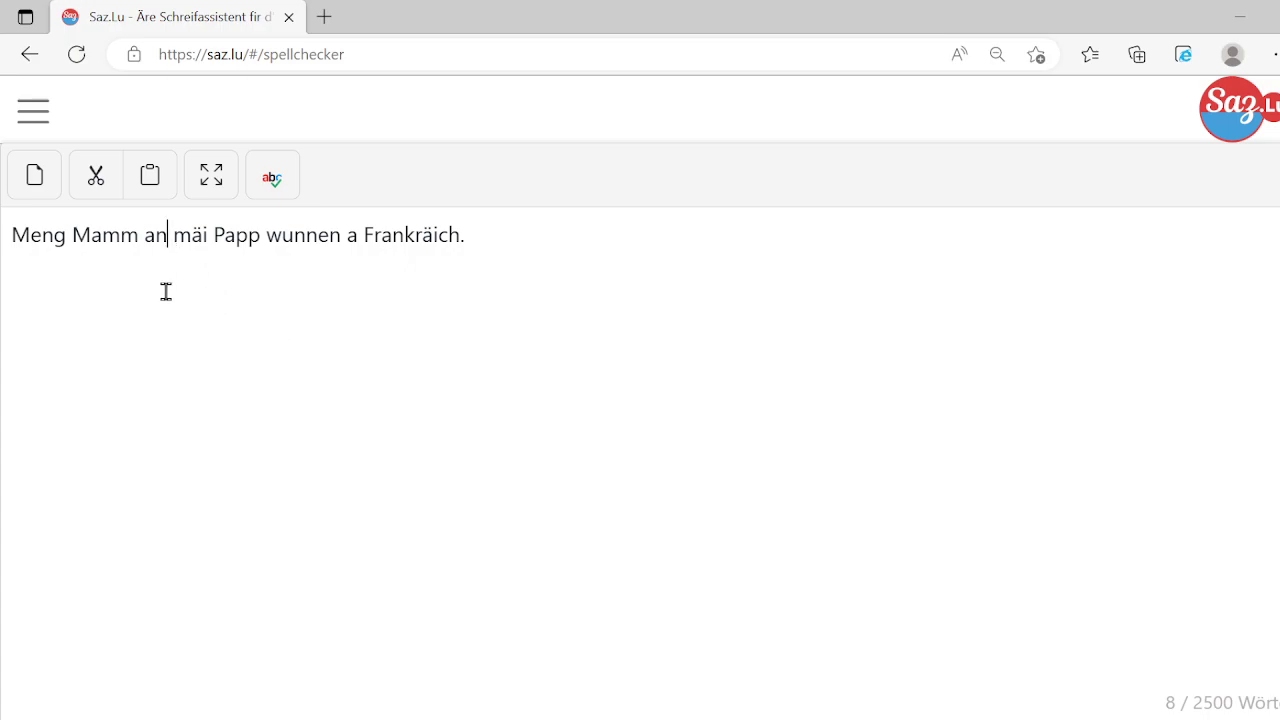
{"action": "left_click_drag", "start_coordinate": [167, 234], "coordinate": [155, 234]}
{"action": "left_click", "coordinate": [357, 288]}
{"action": "left_click", "coordinate": [494, 232]}
- Spell-check the text and replace the flagged "an" with the suggested "a"
{"action": "left_click", "coordinate": [287, 180]}
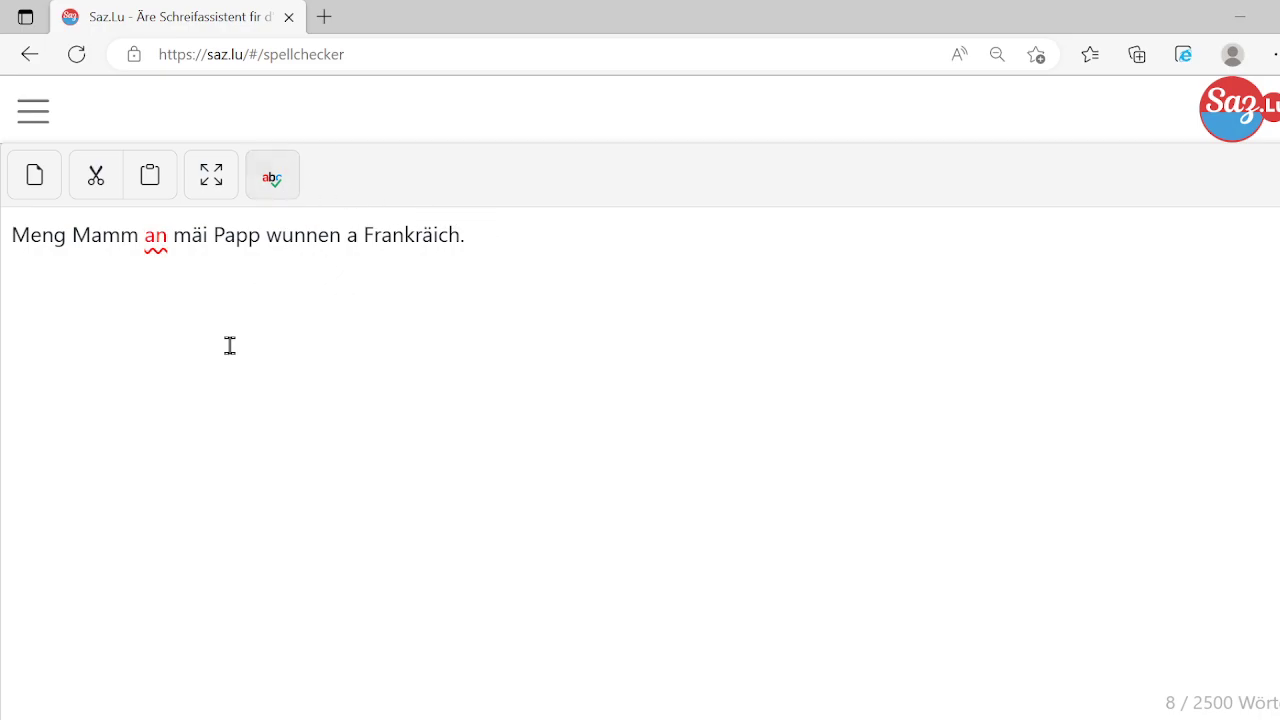
{"action": "left_click", "coordinate": [157, 246]}
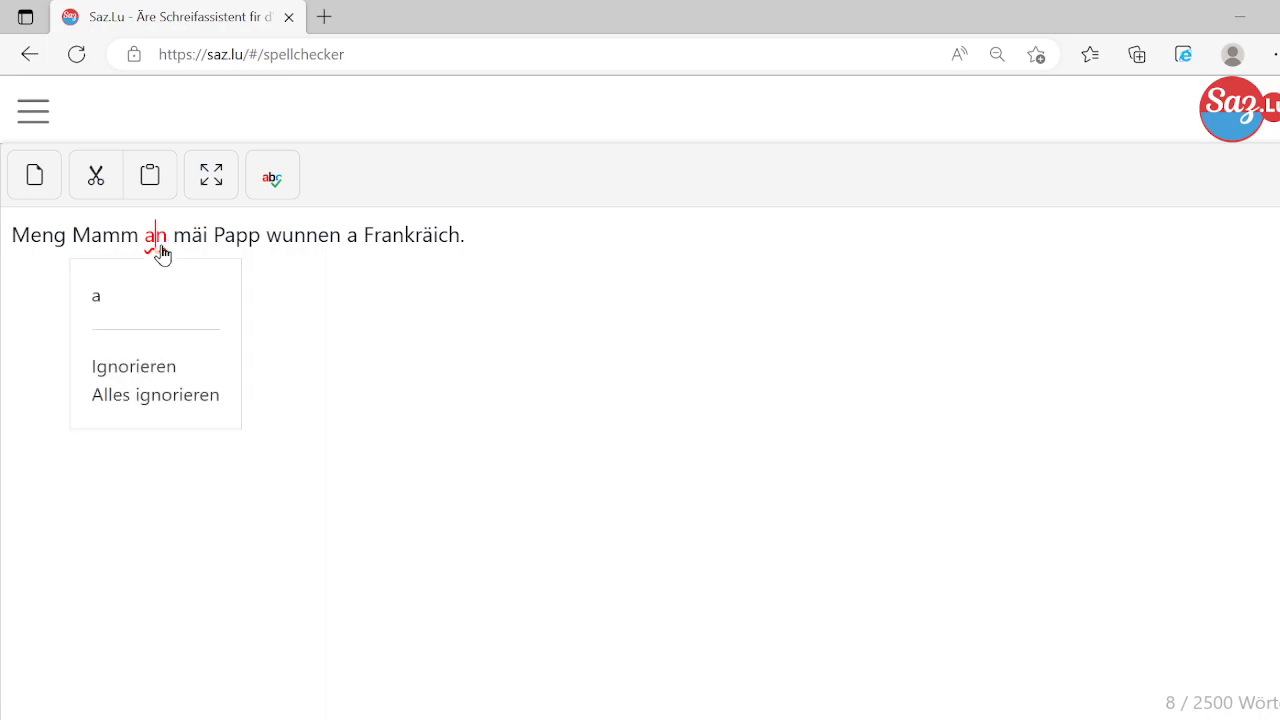
{"action": "left_click", "coordinate": [119, 301]}
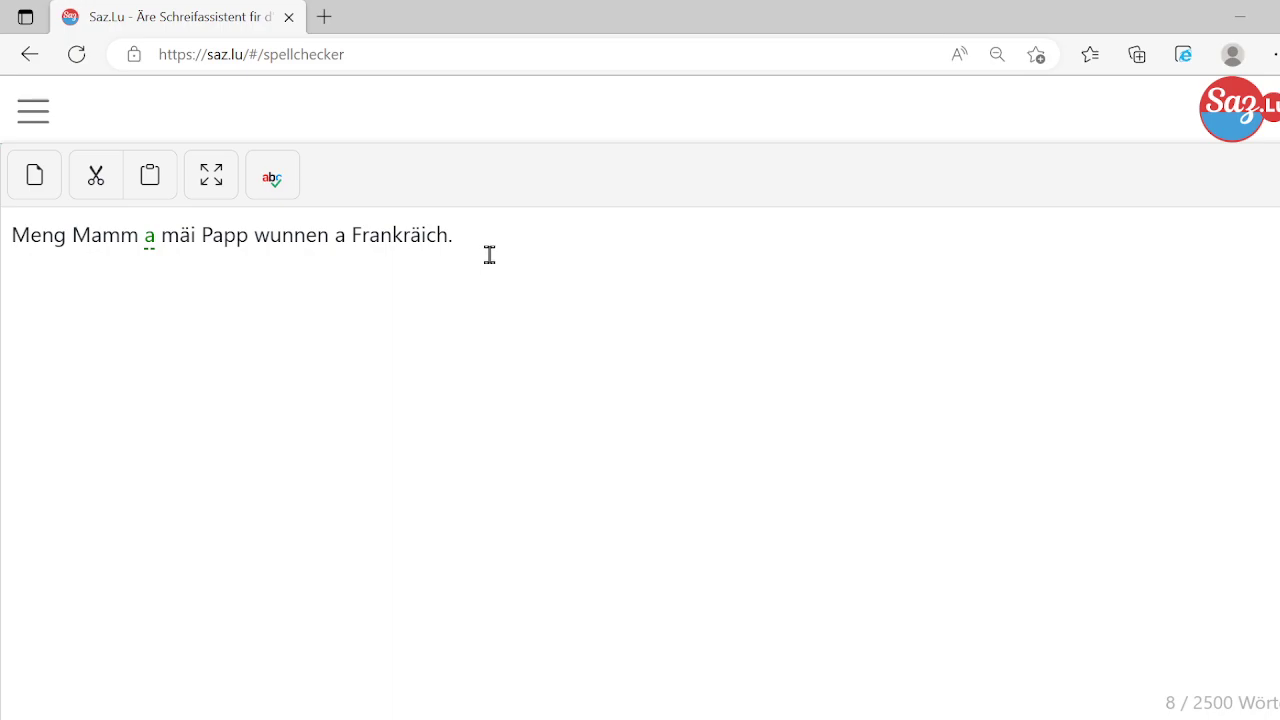
- Replace "mäi" before "Papp" with "meng" as a deliberate grammar error
{"action": "left_click", "coordinate": [186, 236]}
{"action": "double_click", "coordinate": [186, 236]}
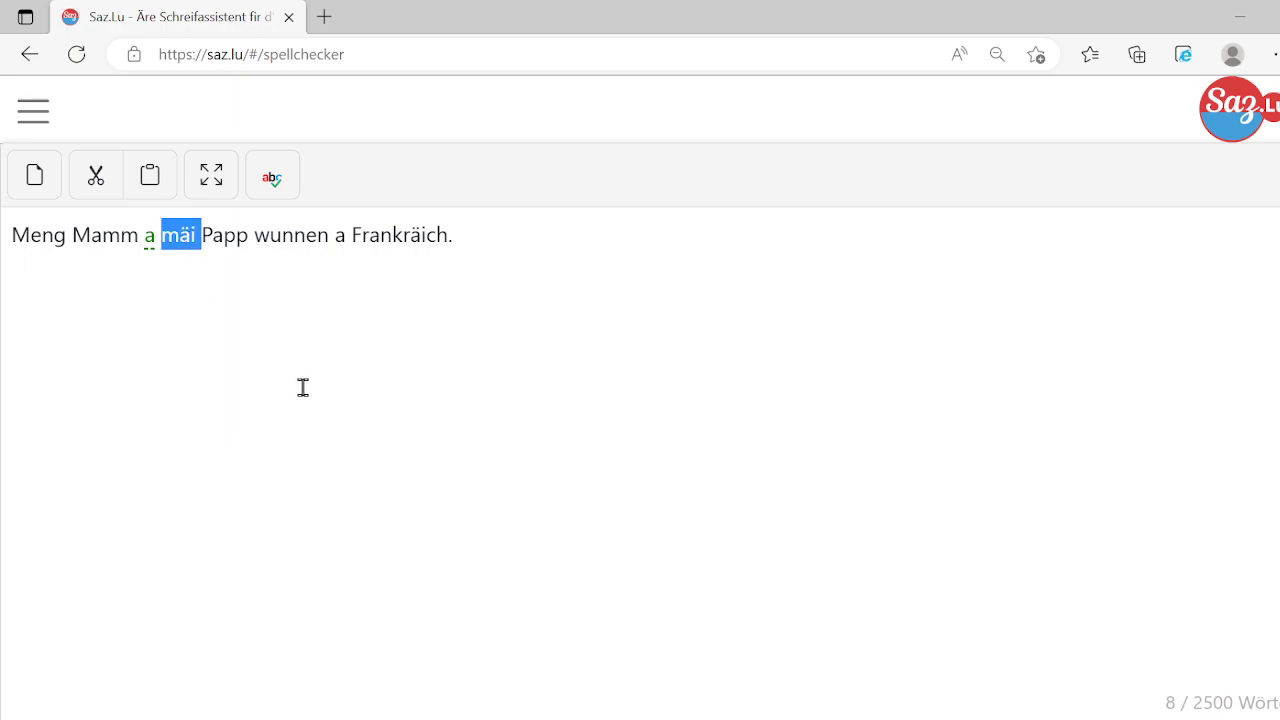
{"action": "type", "text": "men"}
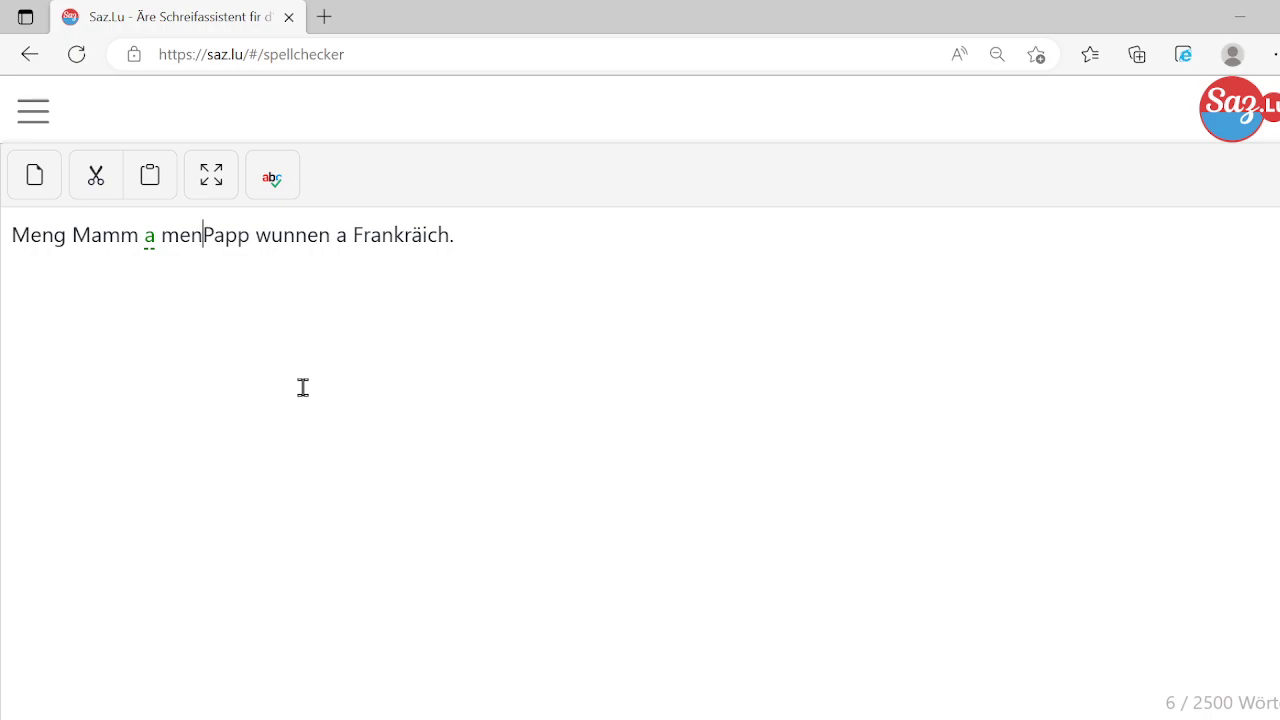
{"action": "type", "text": "g"}
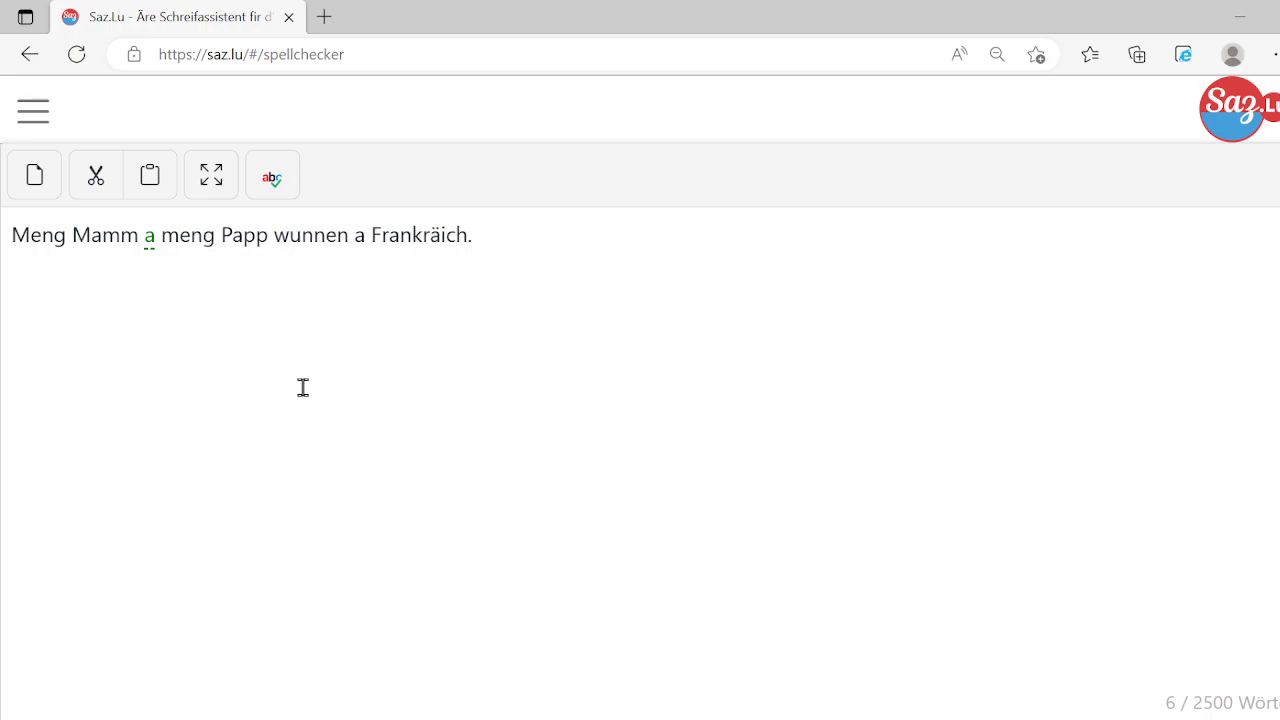
- Spell-check the text and replace the flagged "meng" with the suggested "mäi"
{"action": "left_click", "coordinate": [276, 181]}
{"action": "left_click", "coordinate": [189, 251]}
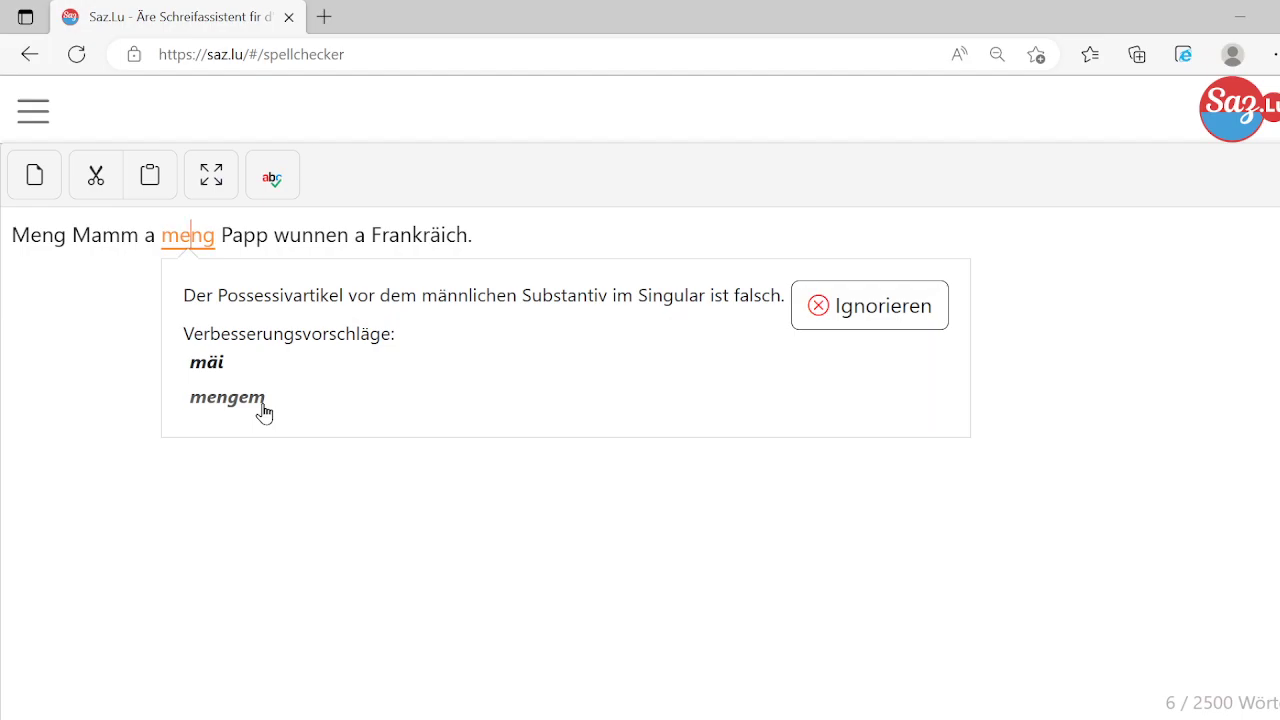
{"action": "left_click", "coordinate": [208, 365]}
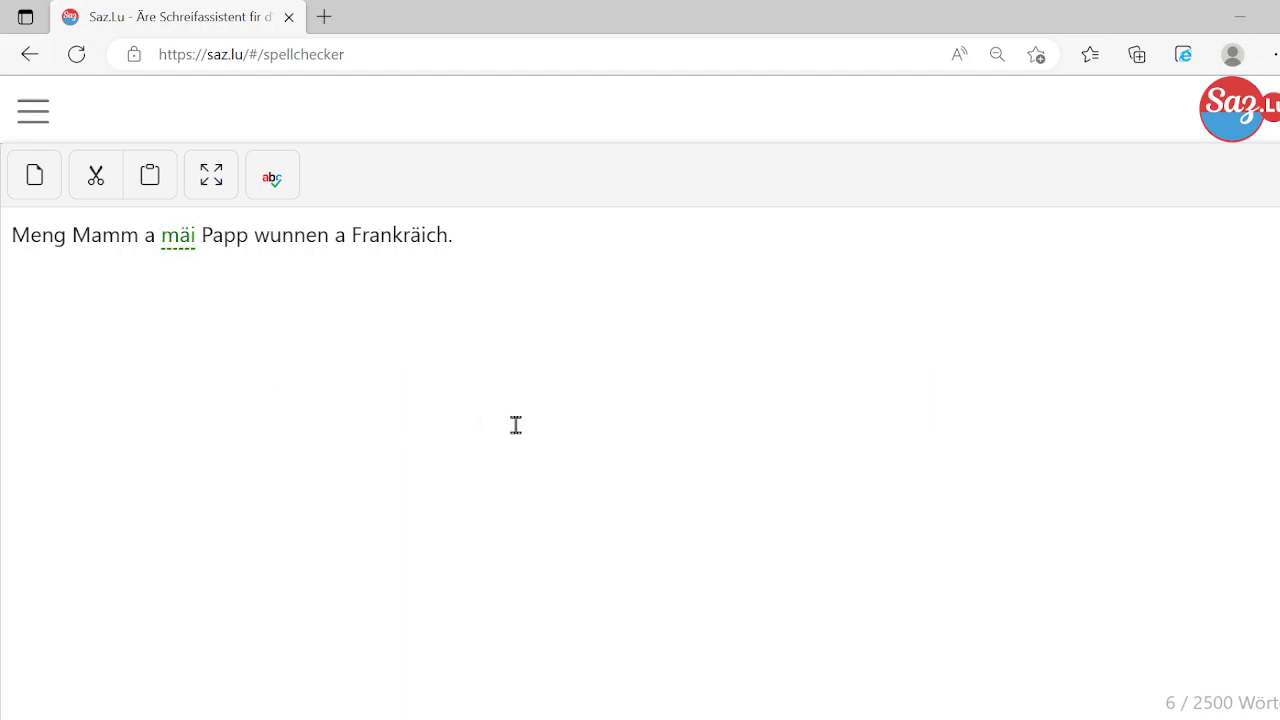
- Add "Ech gär iessen eng Glace." on a new line, run the spell check and show the explanation for "gär"
{"action": "left_click", "coordinate": [524, 240]}
{"action": "key", "text": "Return"}
{"action": "type", "text": "Ech gär iesse"}
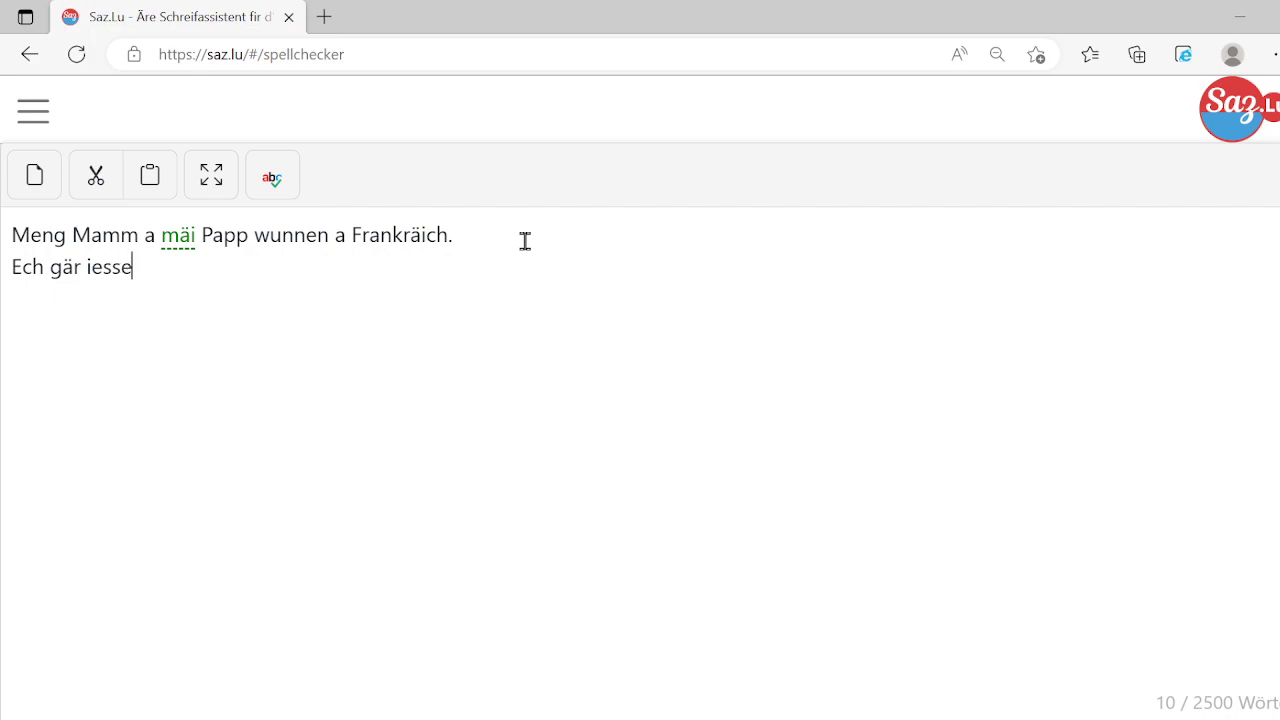
{"action": "type", "text": "n eng Glace."}
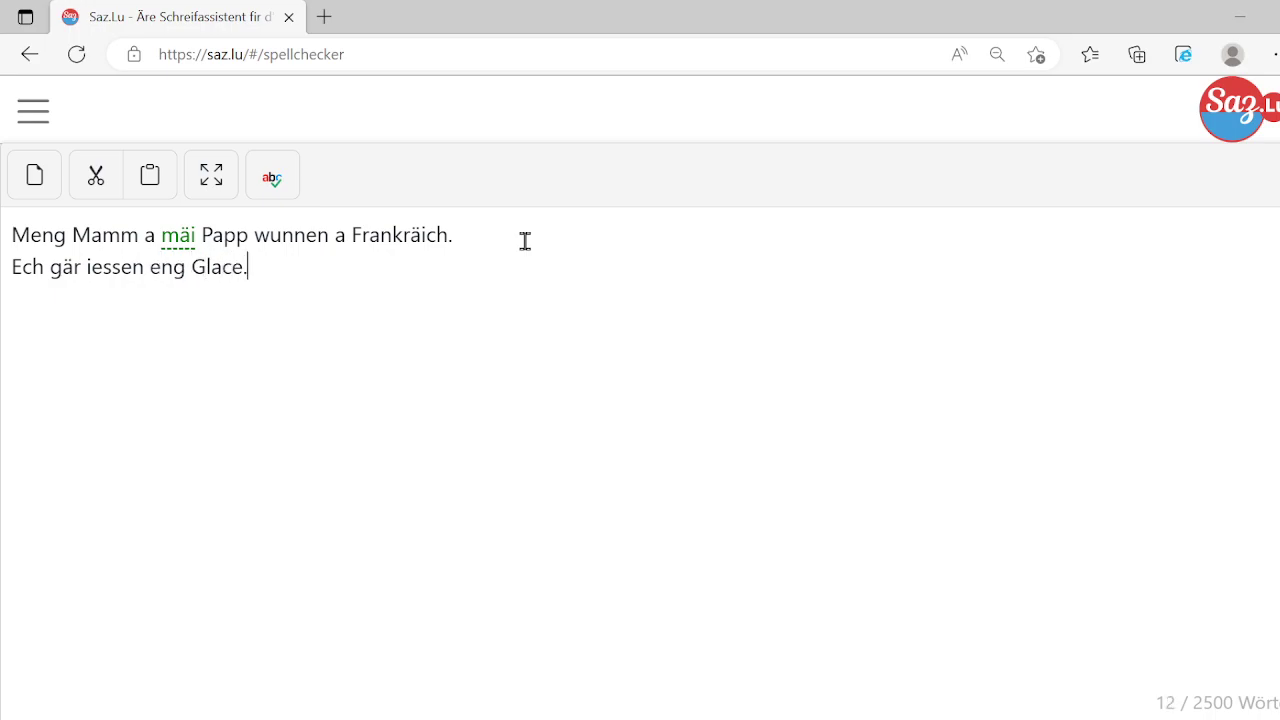
{"action": "left_click", "coordinate": [270, 178]}
{"action": "left_click", "coordinate": [70, 280]}
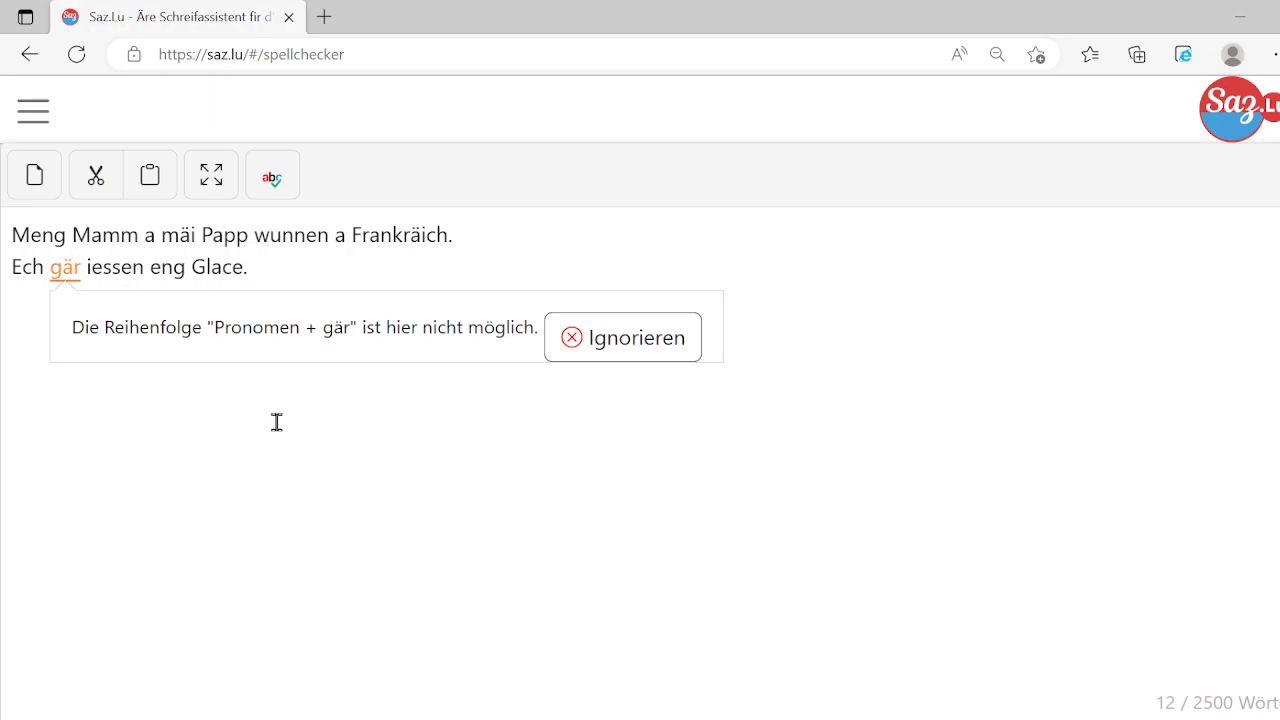
- Reword the second sentence to "Ech iesse gär eng Glace.", run the spell check and dismiss its message
{"action": "left_click", "coordinate": [148, 267]}
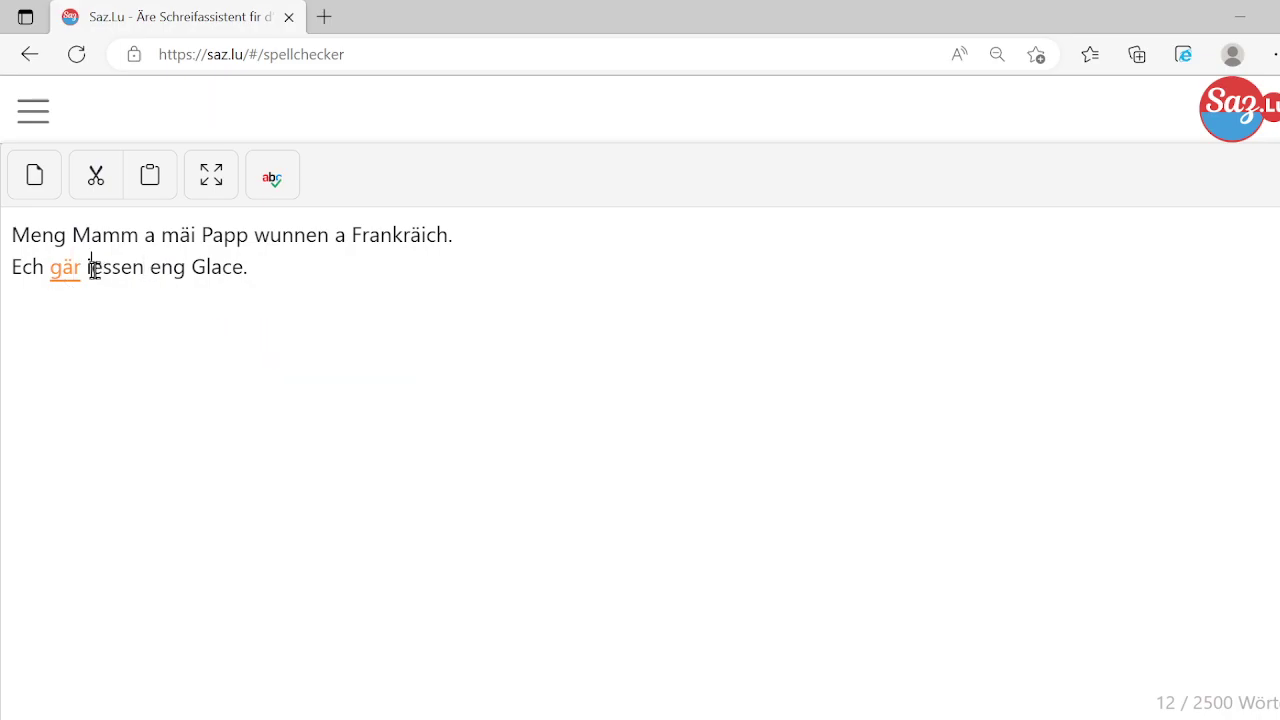
{"action": "key", "text": "BackSpace"}
{"action": "key", "text": "BackSpace"}
{"action": "key", "text": "BackSpace"}
{"action": "key", "text": "BackSpace"}
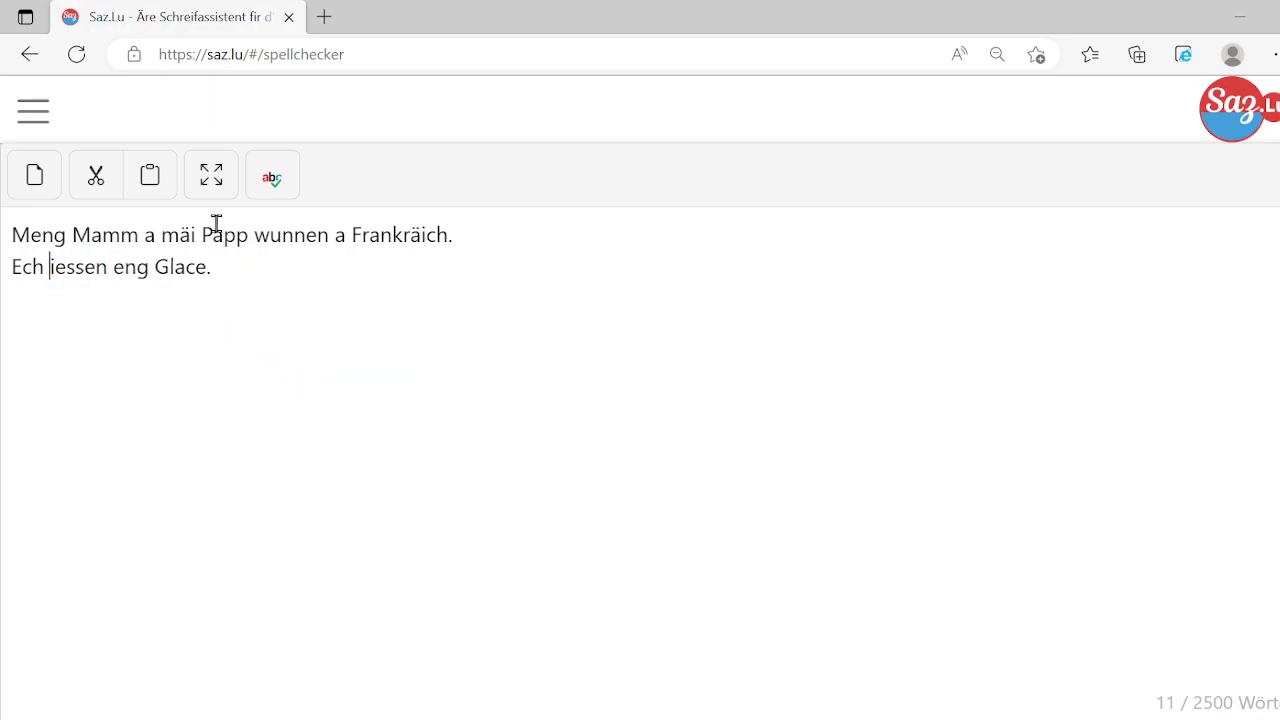
{"action": "key", "text": "Right"}
{"action": "key", "text": "Right"}
{"action": "key", "text": "Right"}
{"action": "key", "text": "Right"}
{"action": "key", "text": "Right"}
{"action": "key", "text": "Right"}
{"action": "key", "text": "BackSpace"}
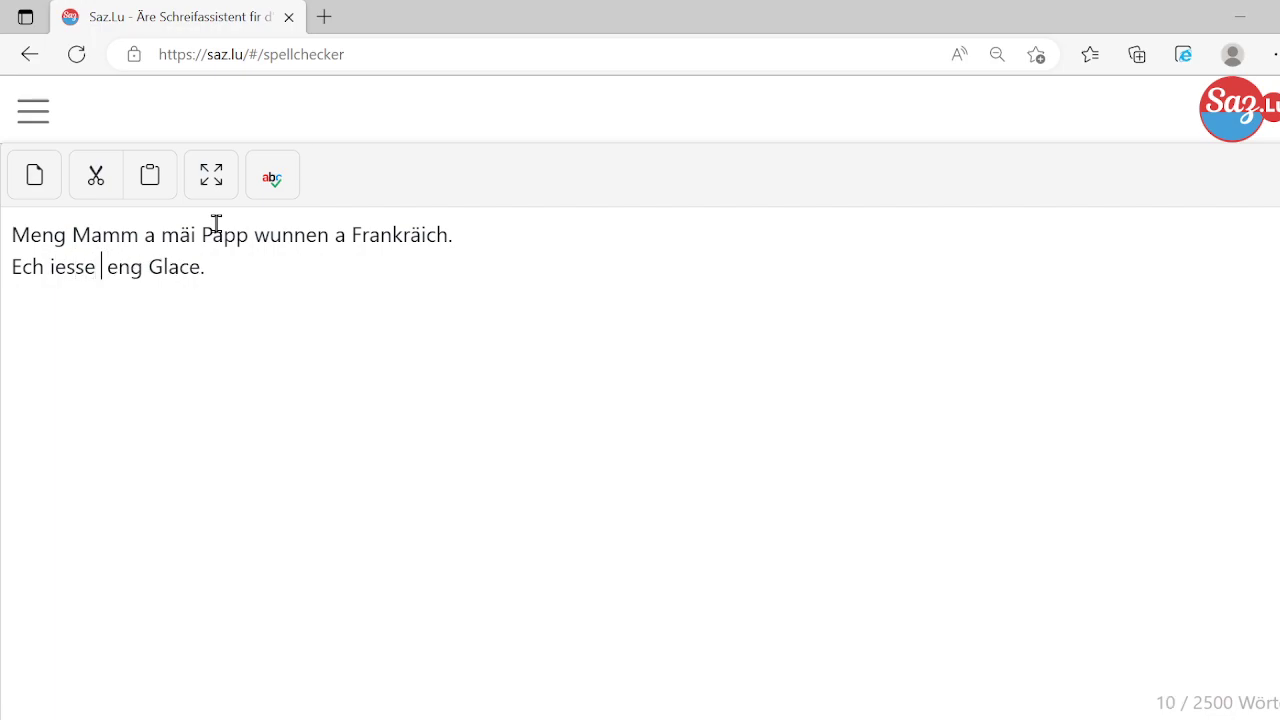
{"action": "type", "text": "gä"}
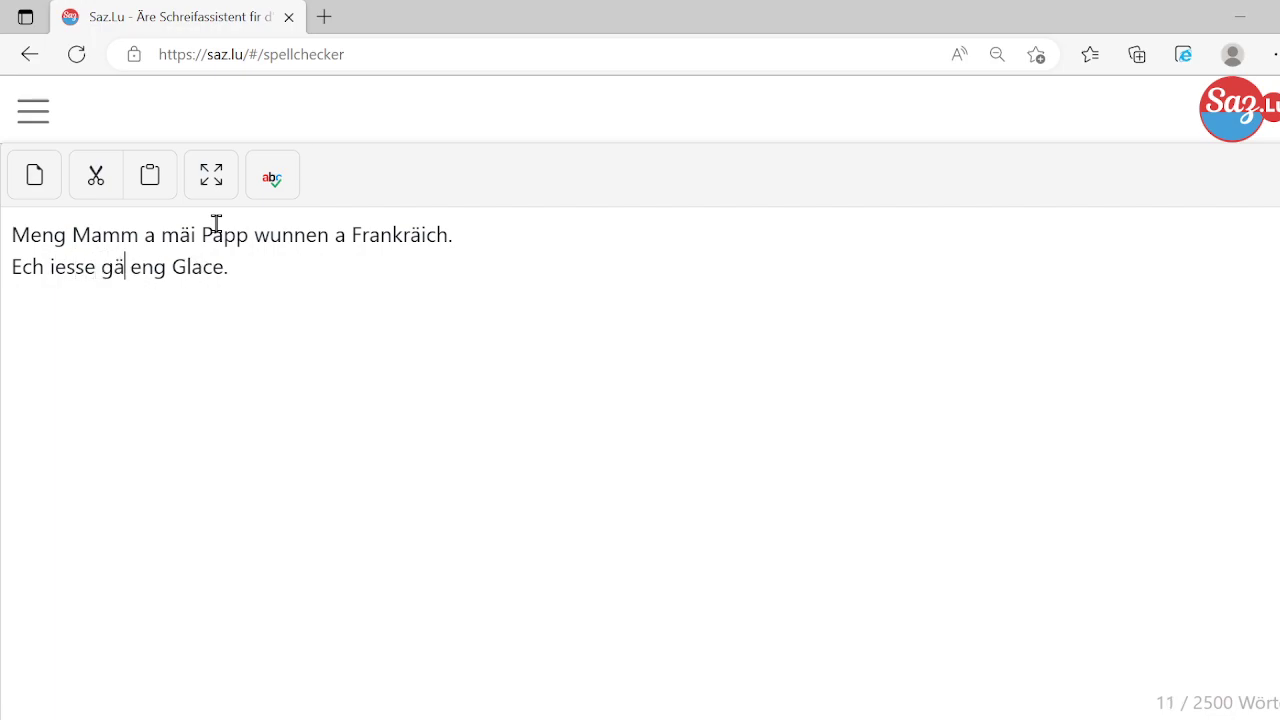
{"action": "type", "text": "r"}
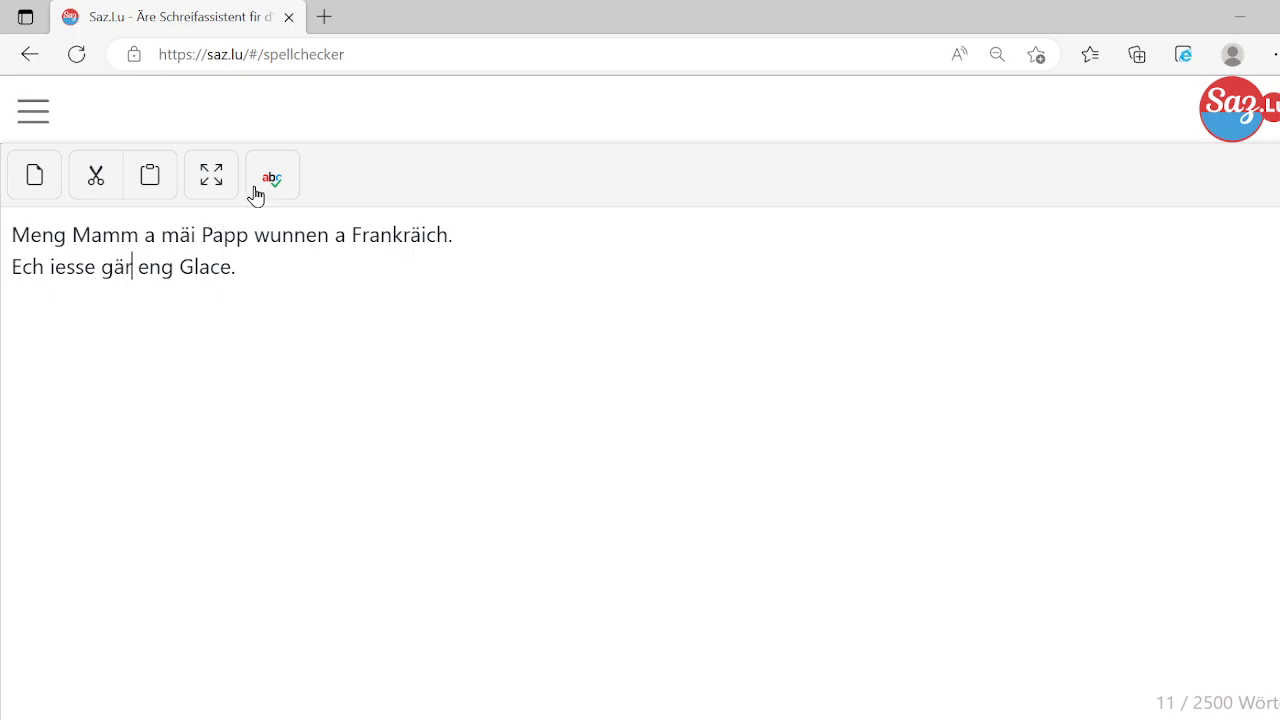
{"action": "left_click", "coordinate": [266, 184]}
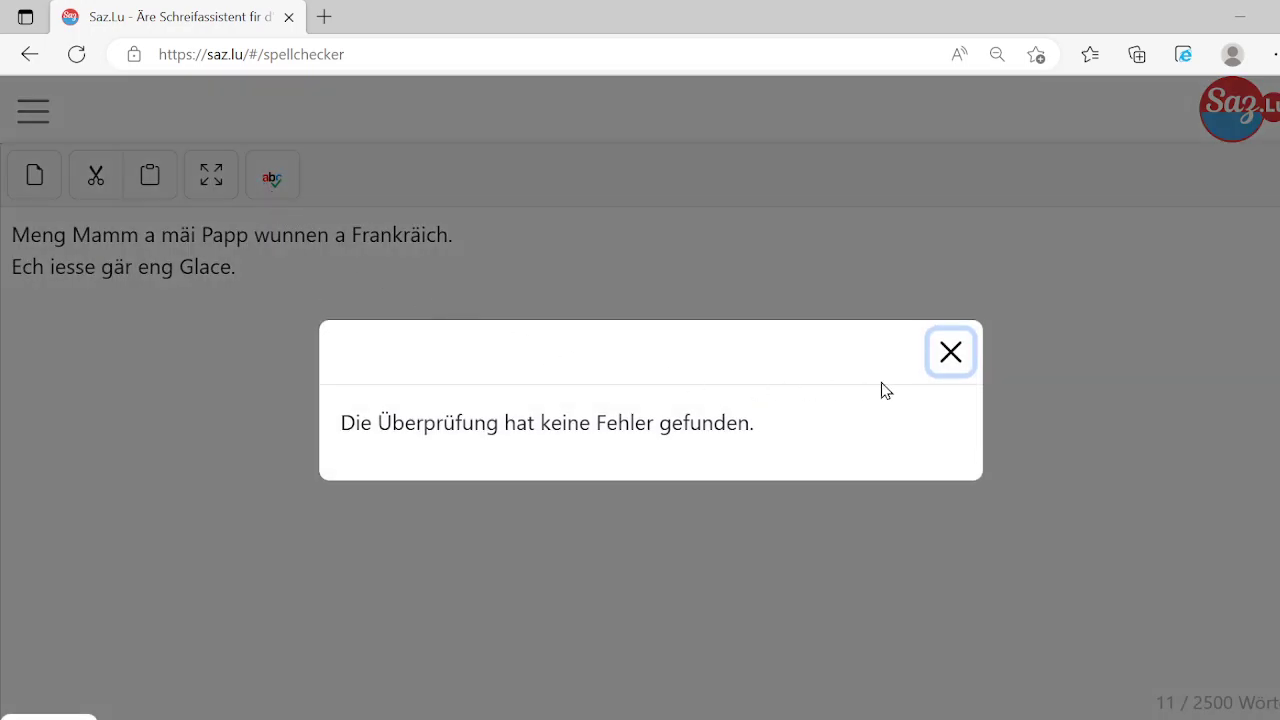
{"action": "left_click", "coordinate": [946, 358]}
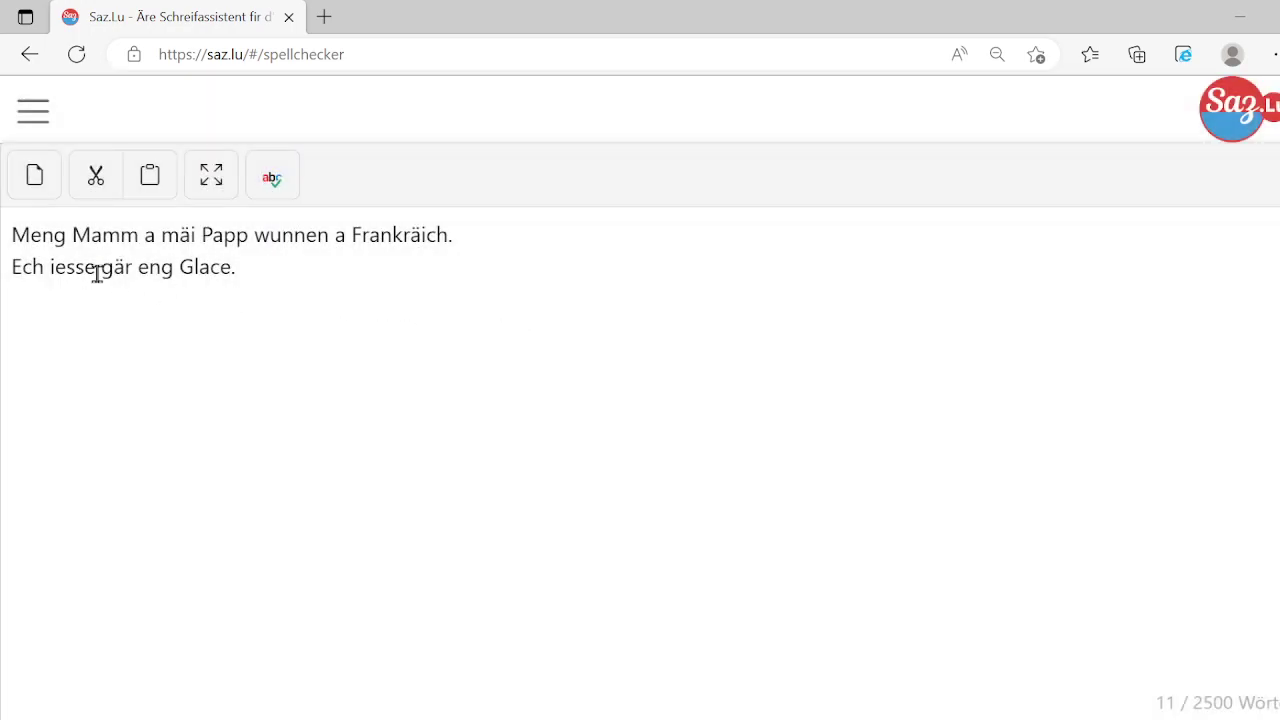
- Change "eng Glace" in the second sentence to "zwee Glacen"
{"action": "double_click", "coordinate": [157, 268]}
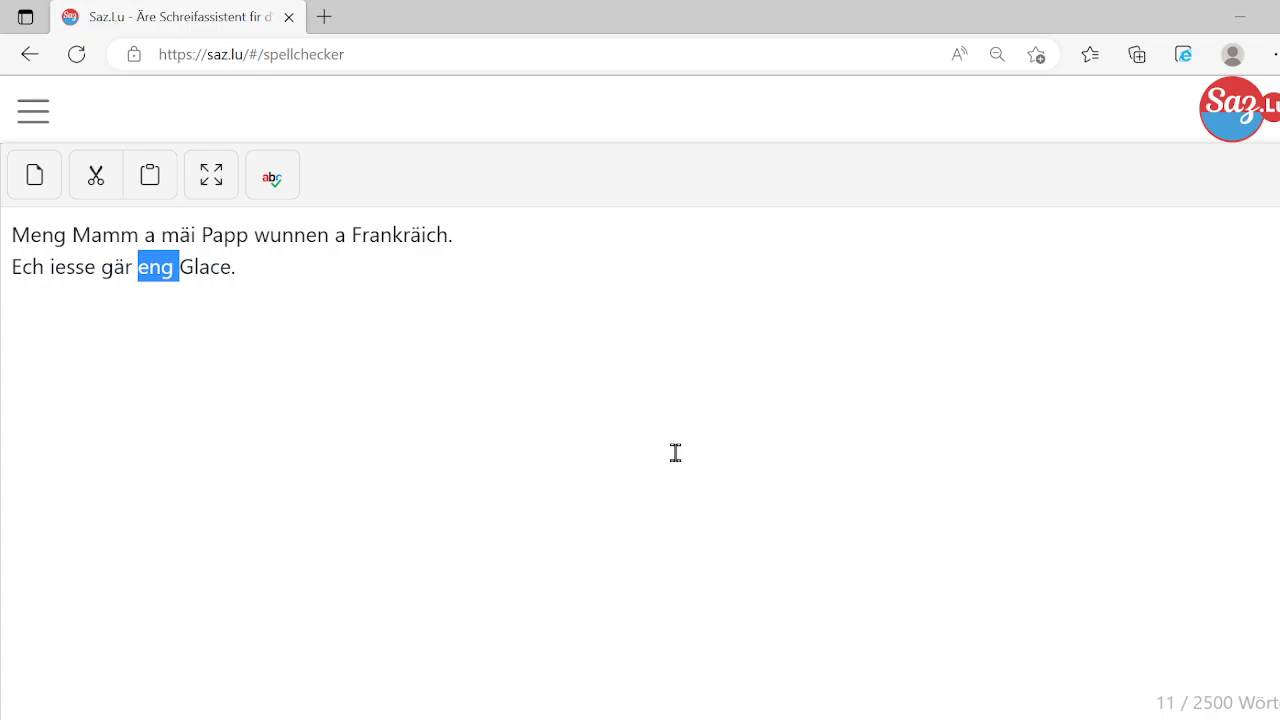
{"action": "type", "text": "z"}
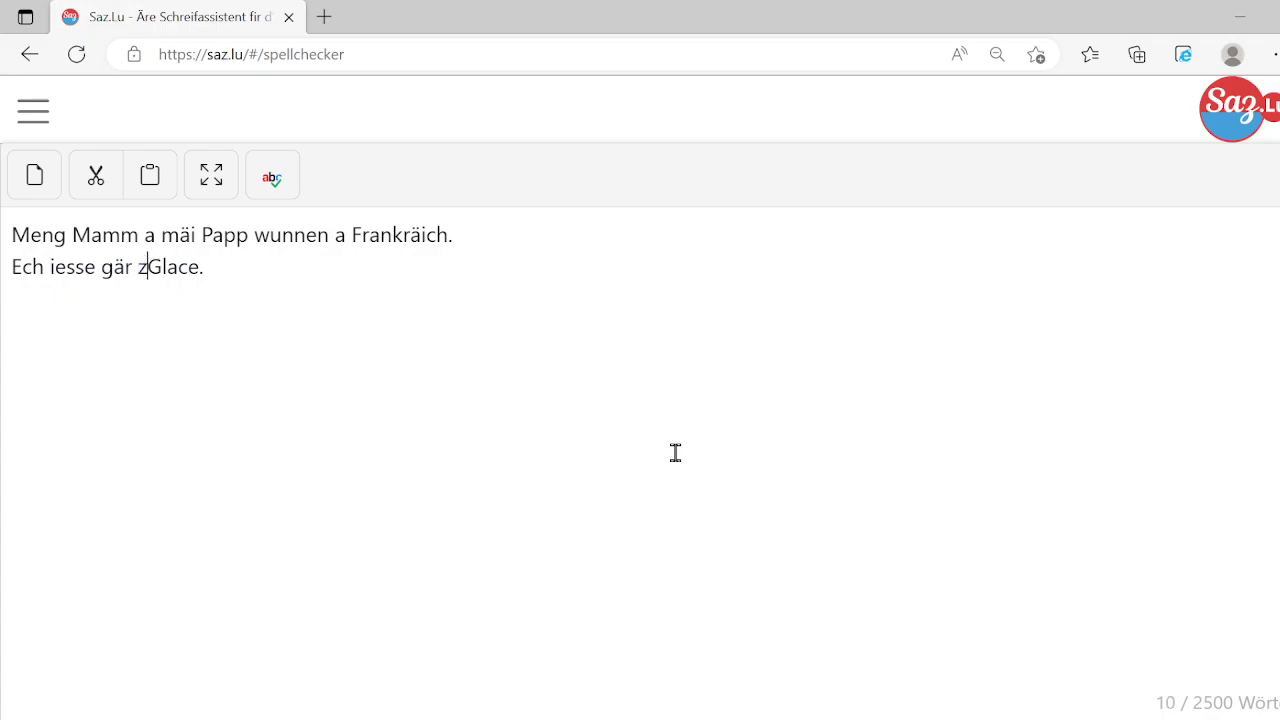
{"action": "type", "text": "wee"}
{"action": "key", "text": "Right"}
{"action": "key", "text": "Right"}
{"action": "key", "text": "Right"}
{"action": "key", "text": "Right"}
{"action": "key", "text": "Right"}
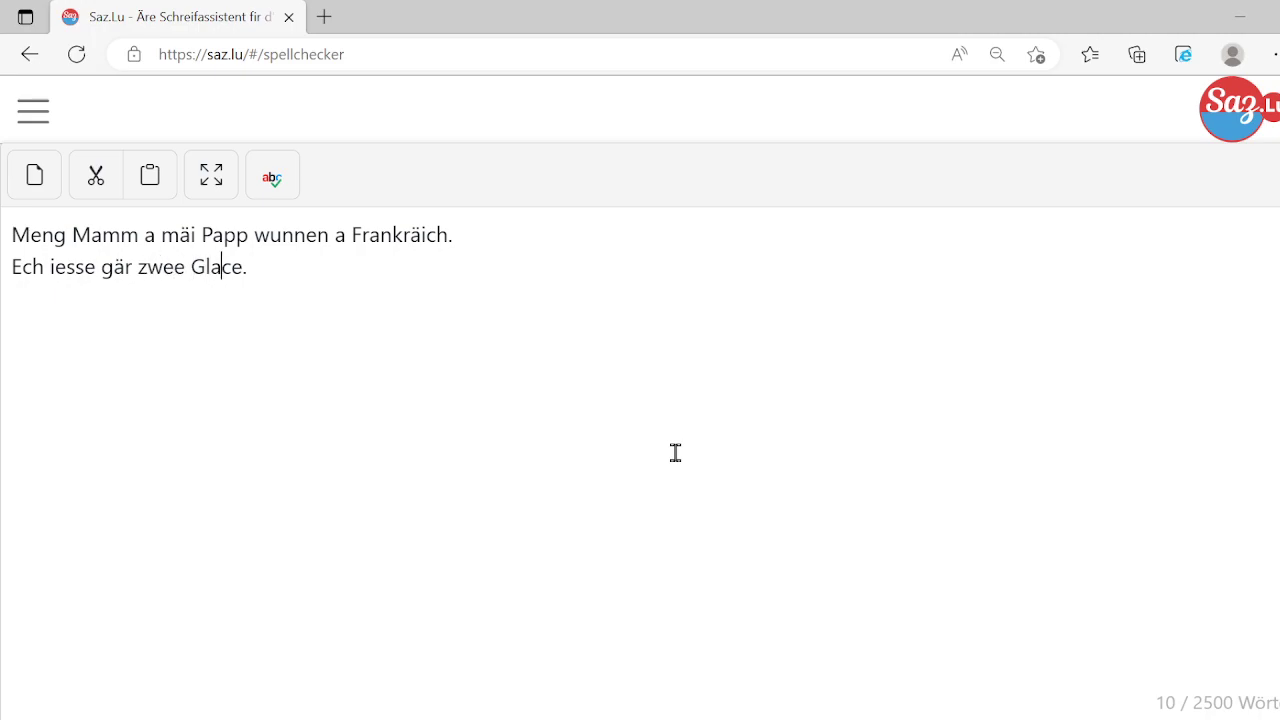
{"action": "type", "text": "n"}
- Spell-check the text and replace the flagged "zwee" with the suggested "zwou"
{"action": "left_click", "coordinate": [274, 180]}
{"action": "left_click", "coordinate": [161, 277]}
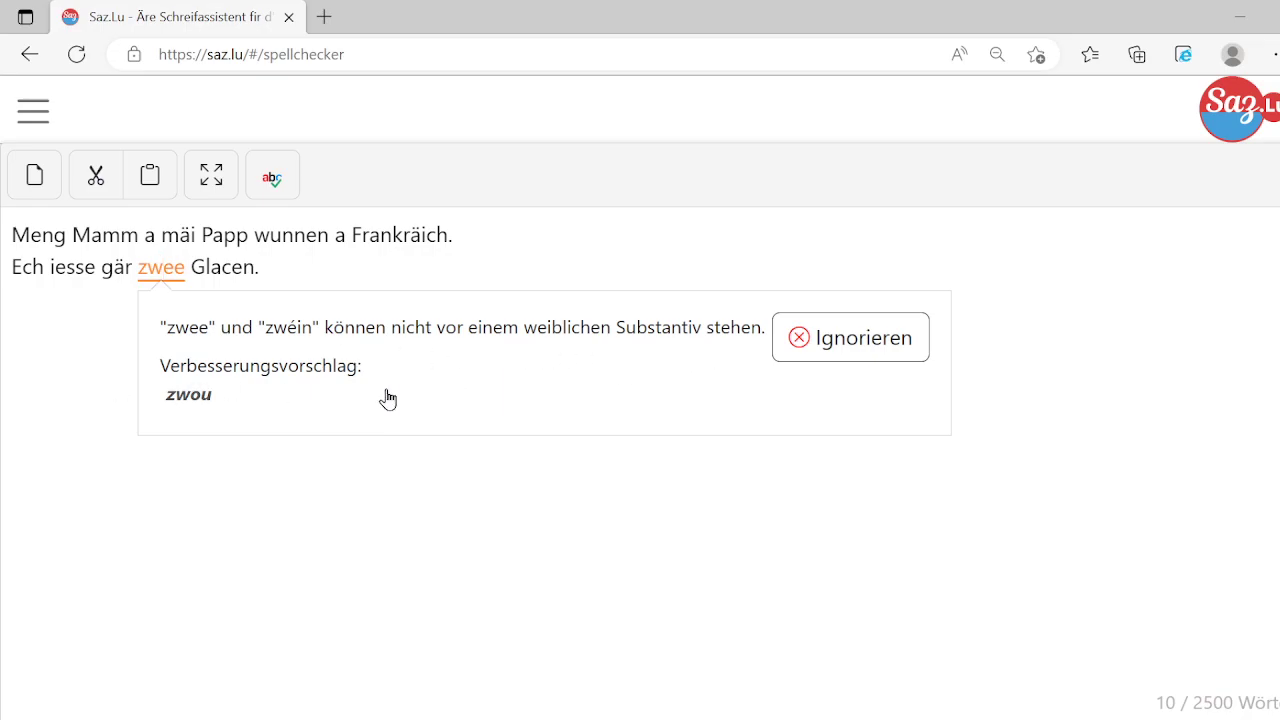
{"action": "left_click", "coordinate": [180, 412]}
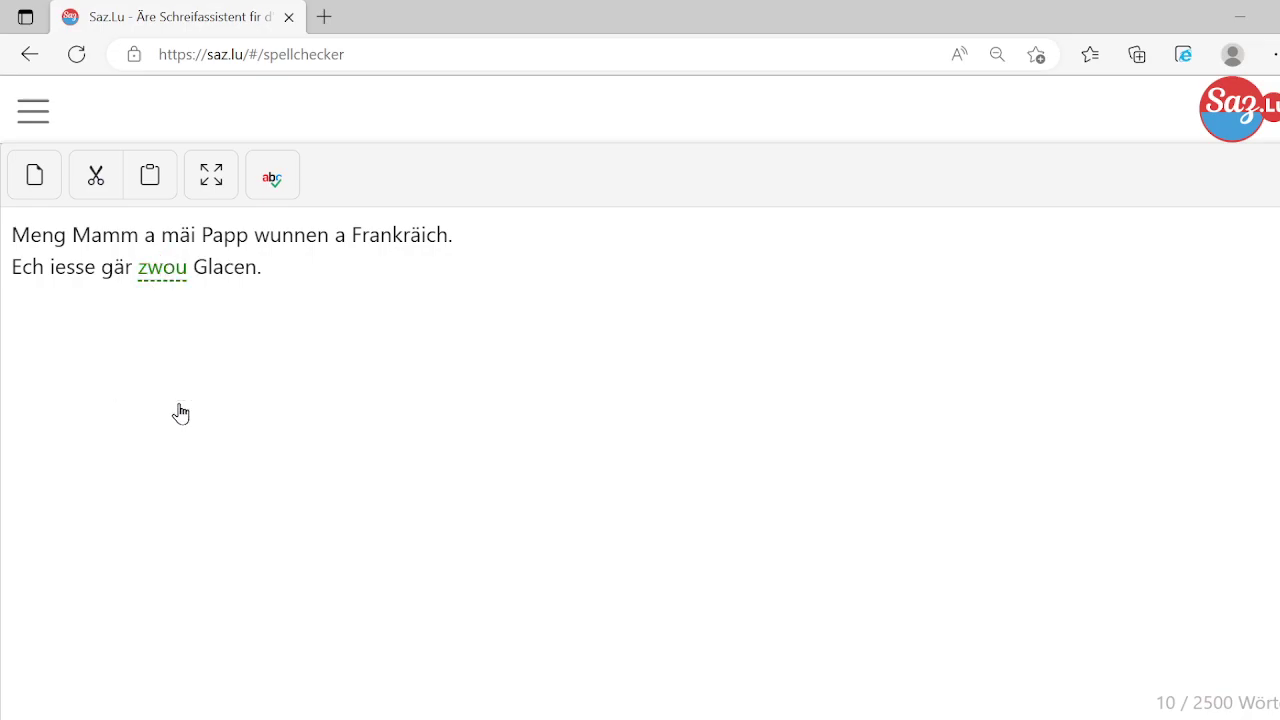
{"action": "left_click", "coordinate": [314, 274]}
- Return to the example sentence search page (Beispielsätze)
{"action": "left_click", "coordinate": [40, 122]}
{"action": "left_click", "coordinate": [94, 188]}
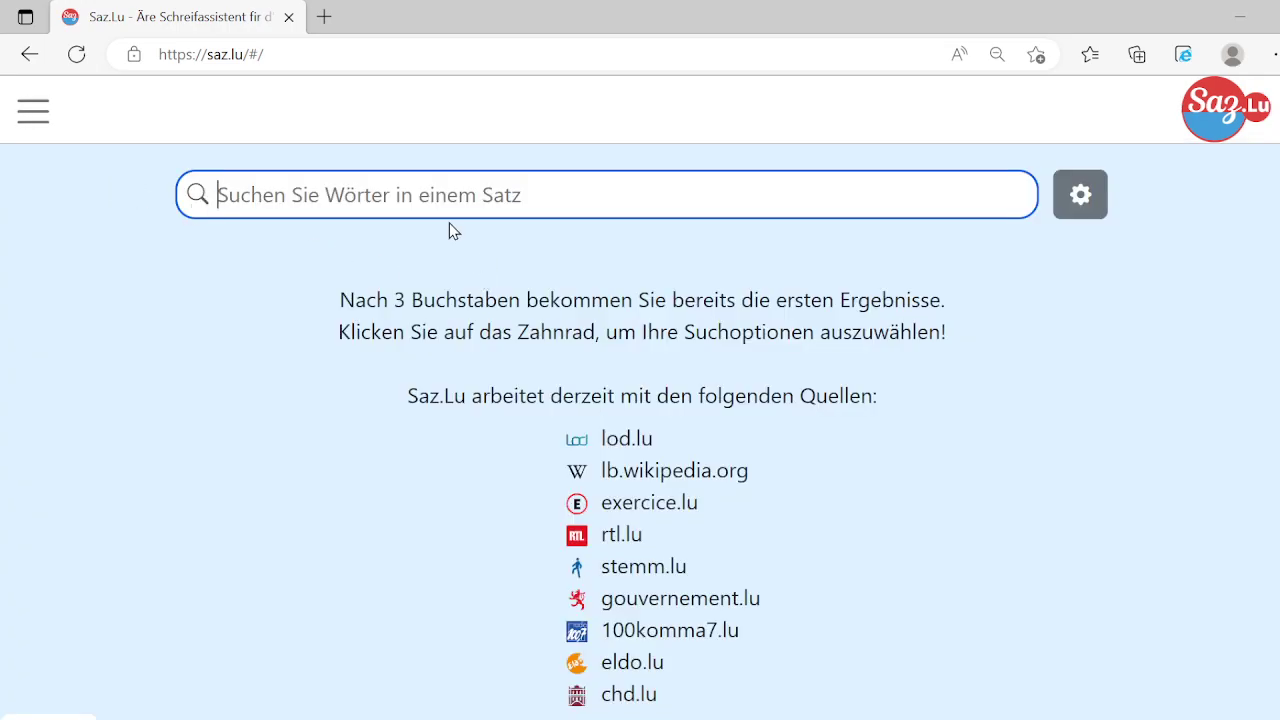